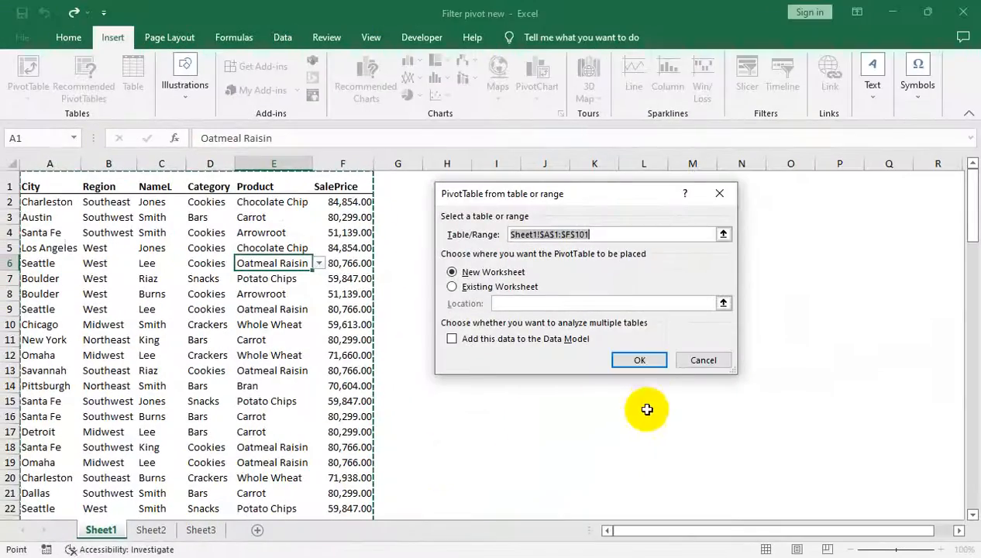
- Create a PivotTable from Sheet1!$A$1:$F$101 on a new worksheet, with Product in Rows and SalePrice in Values
click(639, 364)
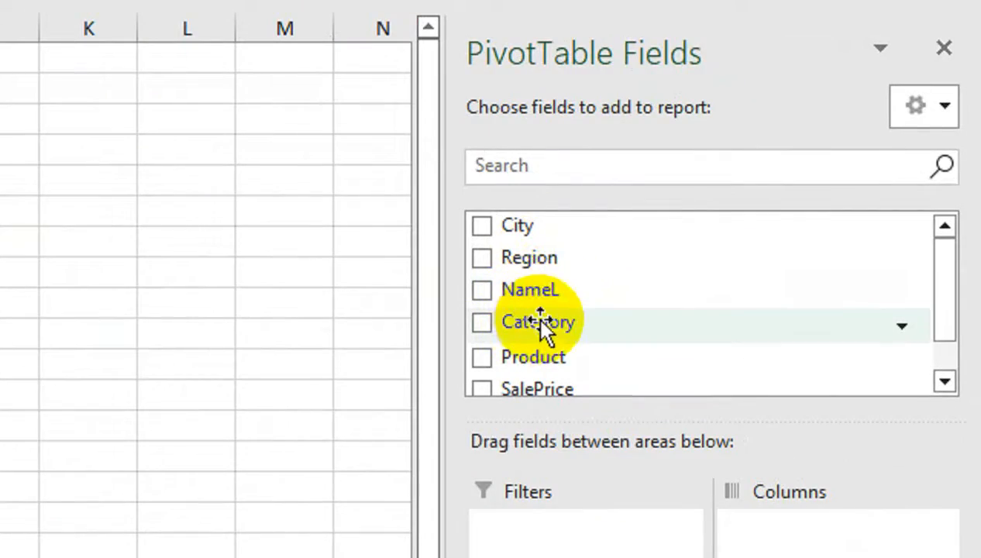
drag(538, 358, 564, 557)
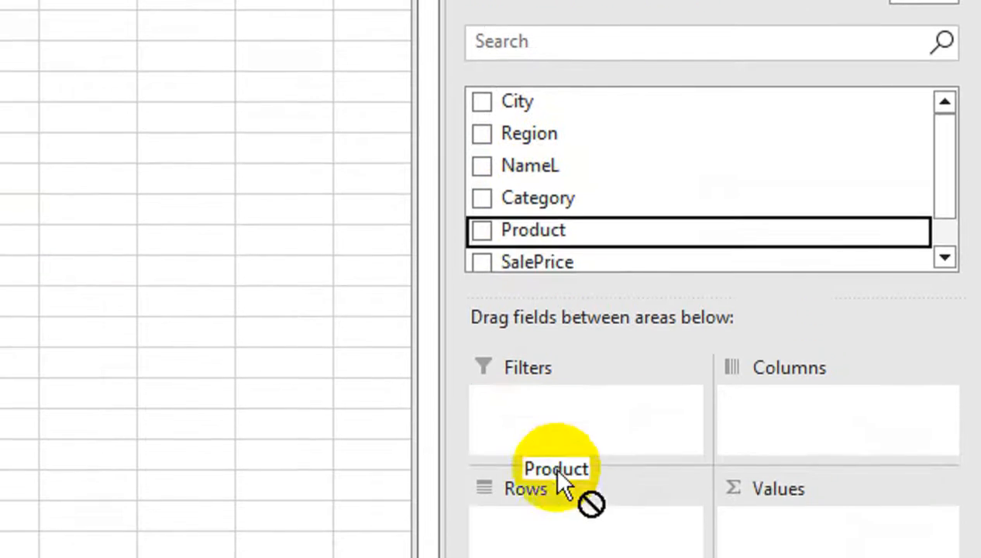
drag(557, 475, 556, 557)
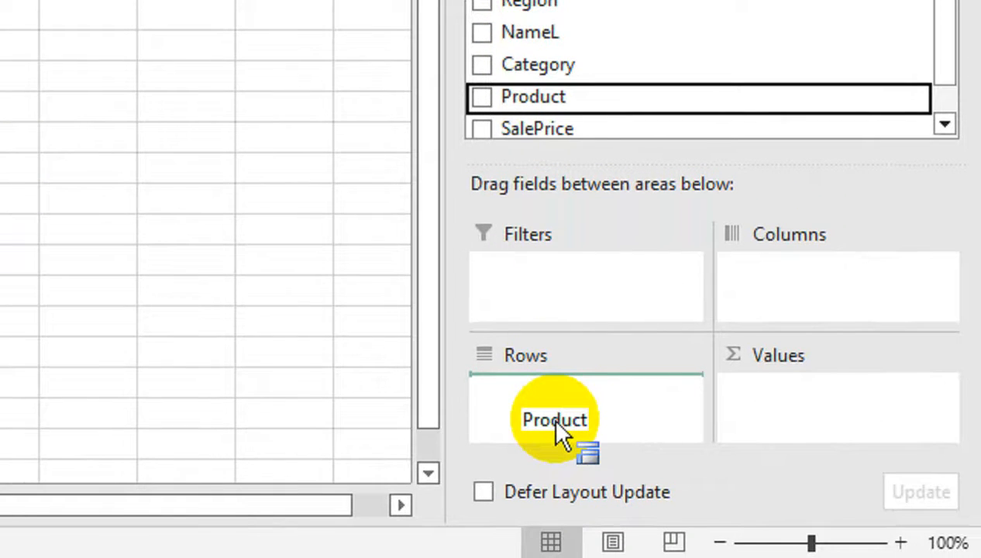
drag(556, 422, 557, 421)
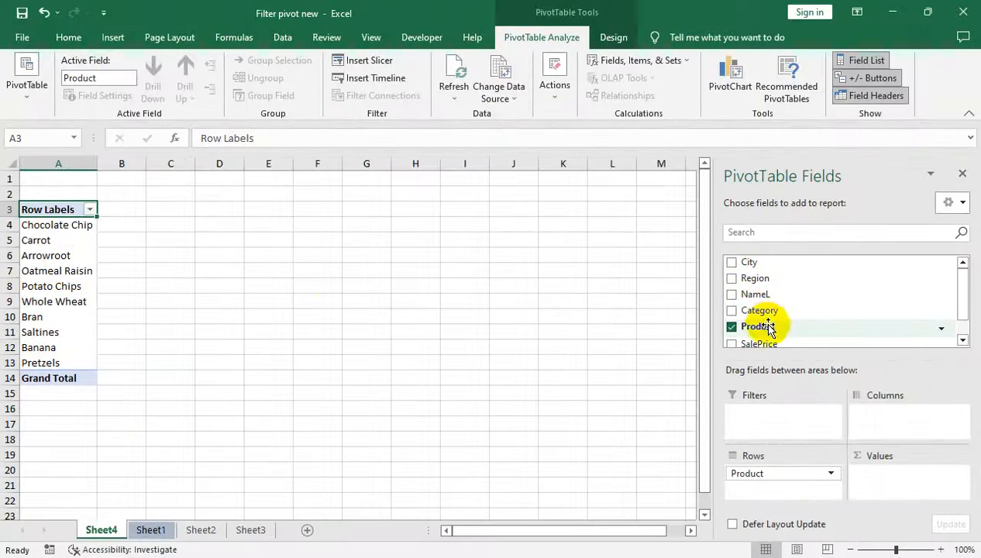
scroll(767, 321, down, 1)
drag(755, 325, 879, 488)
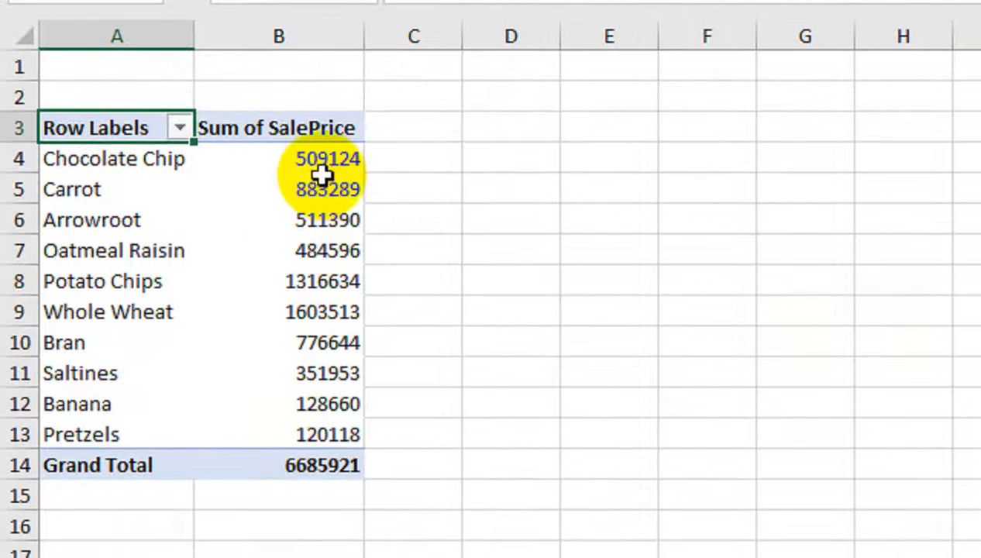
- Sort the products by Sum of SalePrice from largest to smallest
click(322, 217)
right_click(322, 217)
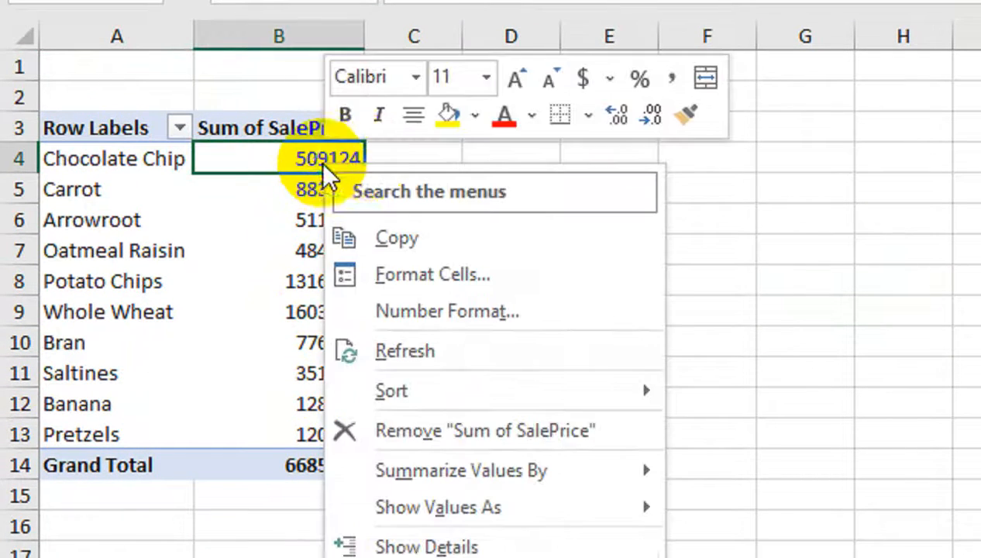
mouse_move(543, 393)
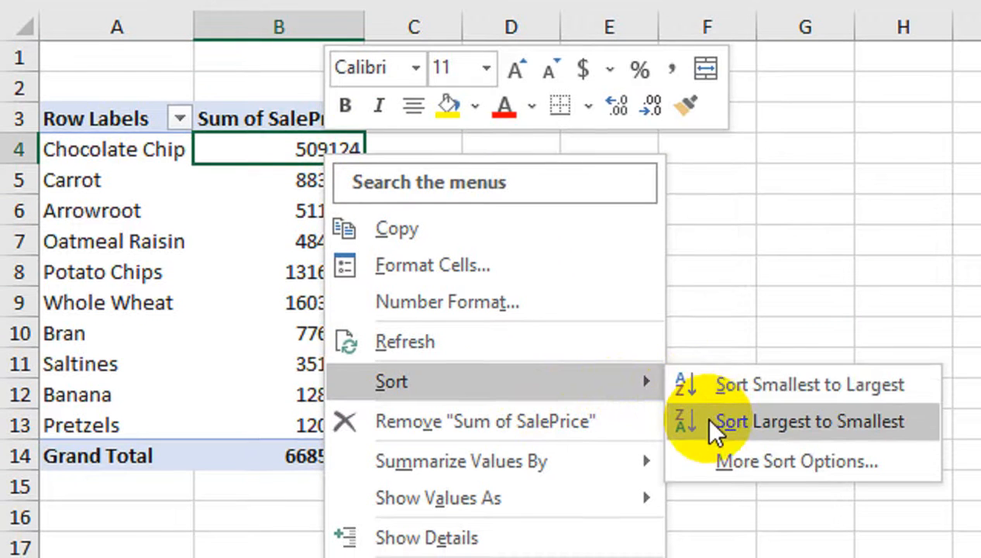
click(709, 430)
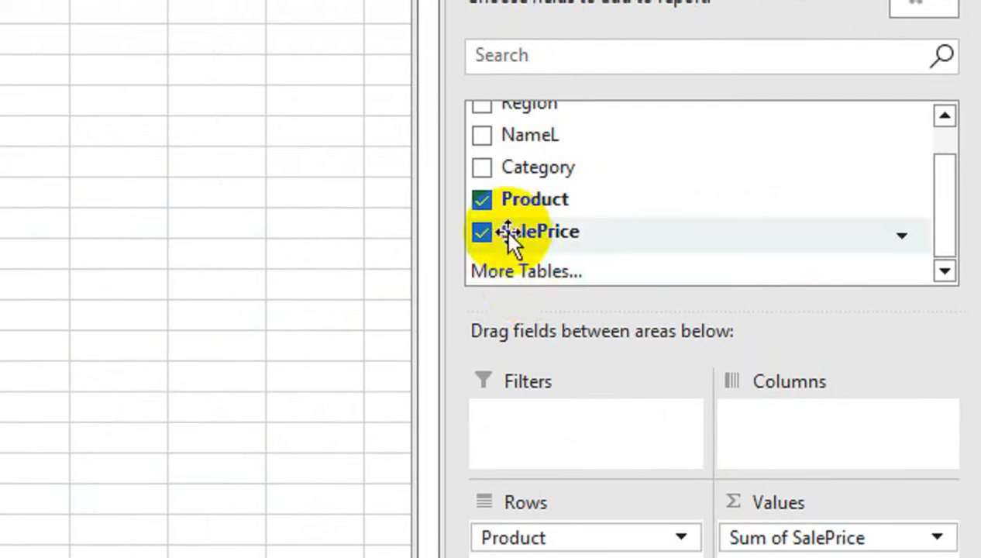
- Add the SalePrice field to the Values area a second time
drag(507, 232, 754, 555)
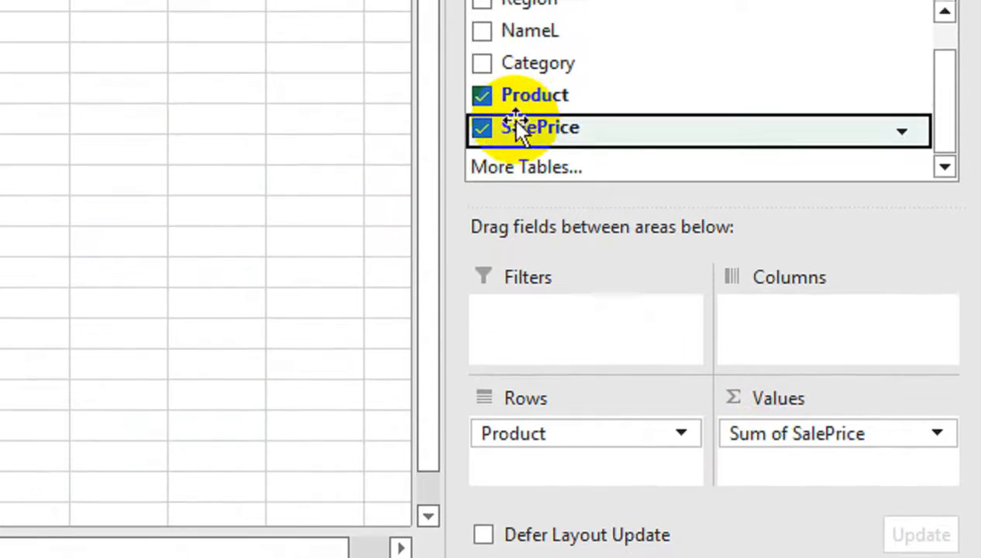
drag(514, 128, 836, 422)
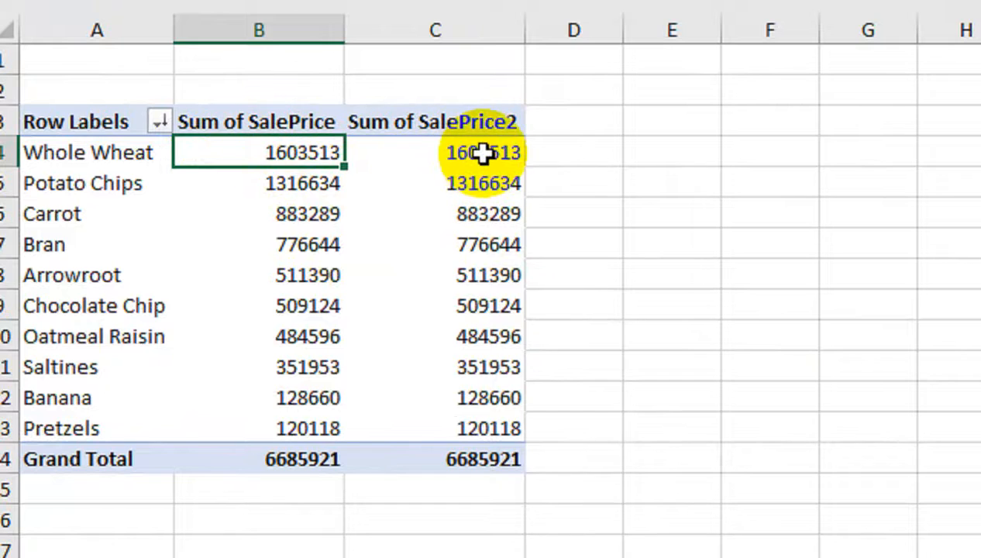
mouse_move(482, 155)
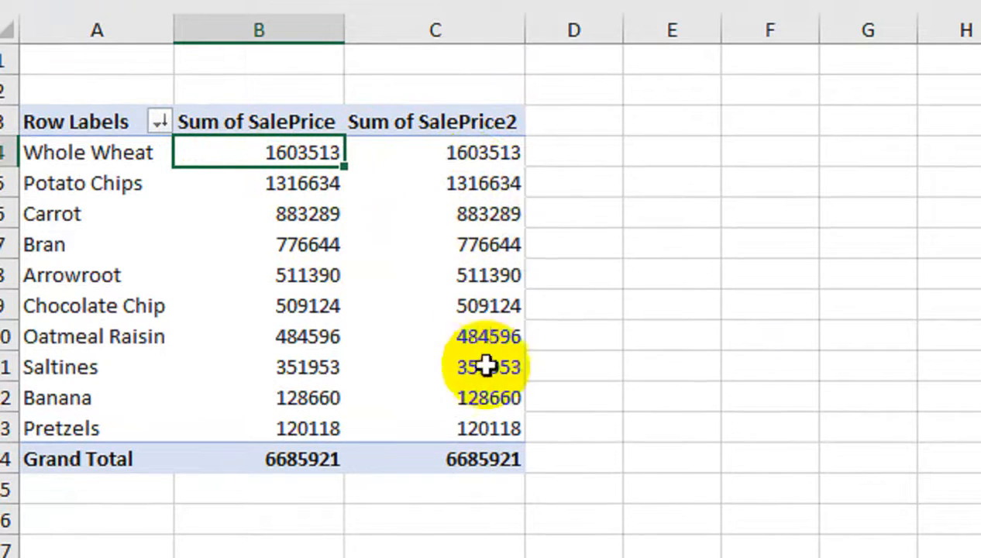
- Show the second SalePrice column as Running Total In with Product as the base field
right_click(457, 143)
mouse_move(784, 500)
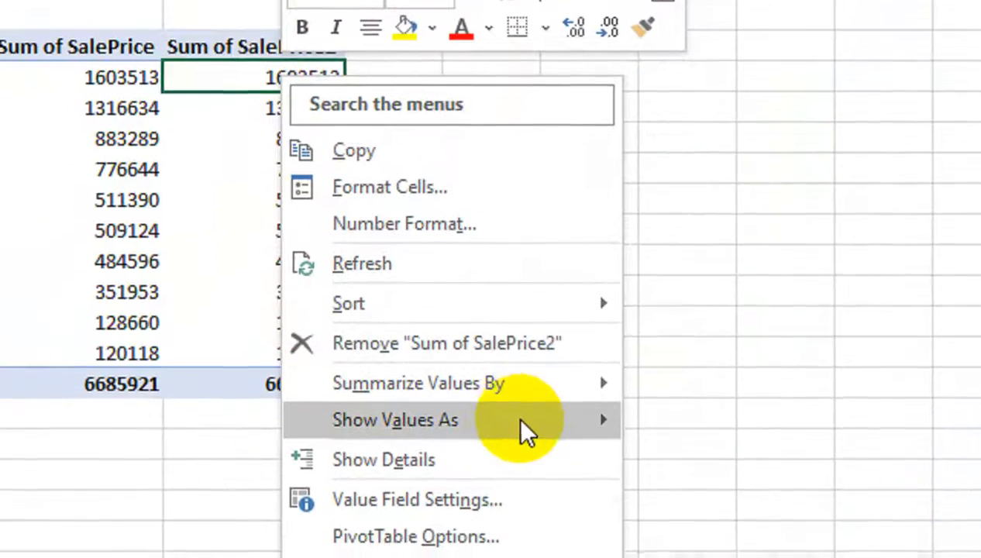
mouse_move(573, 470)
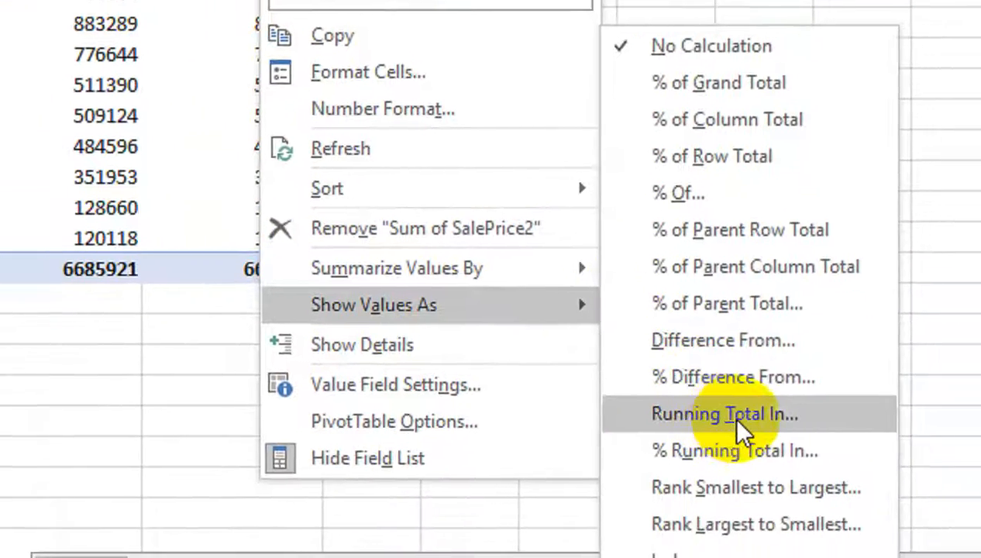
click(728, 414)
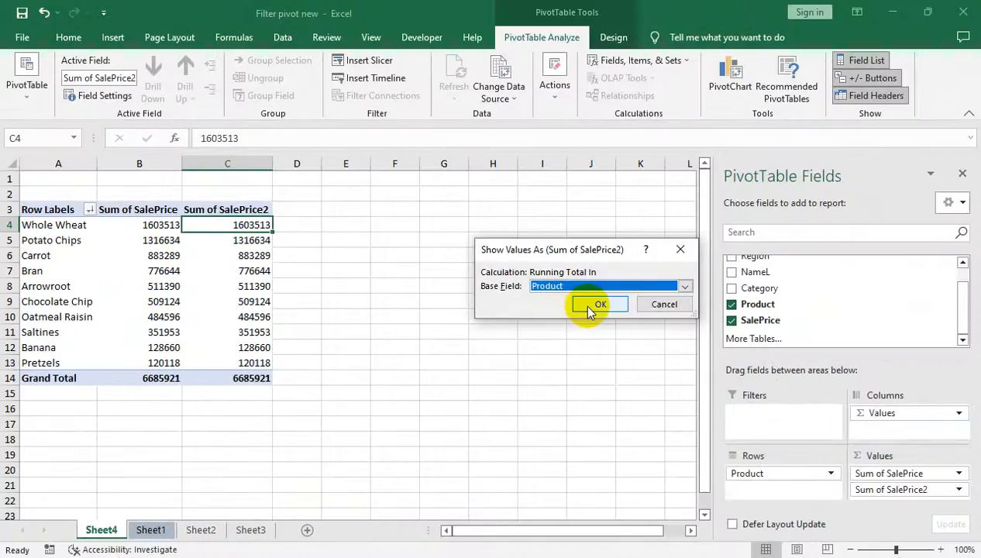
click(731, 203)
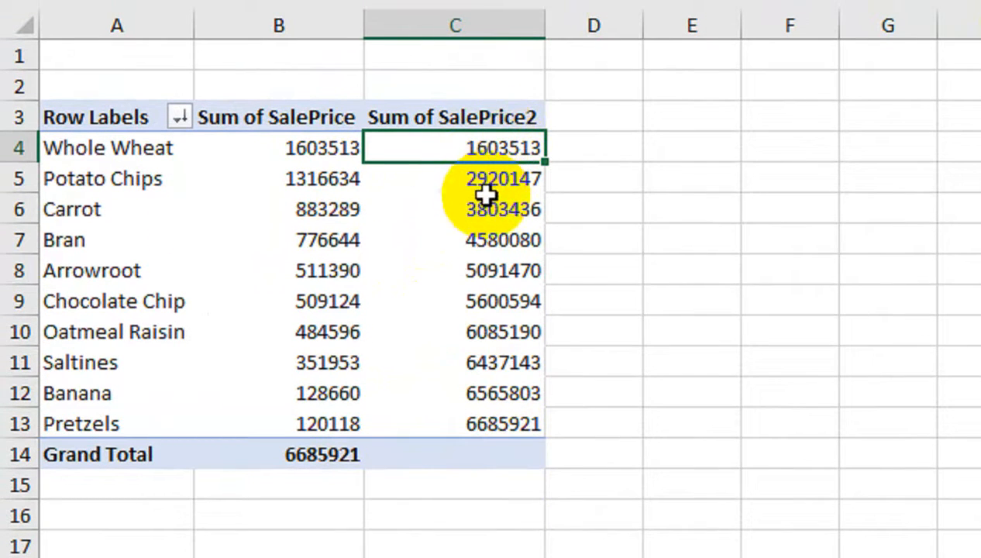
- Show the Sum of SalePrice2 values as % Running Total In, using Product as the base field
right_click(509, 149)
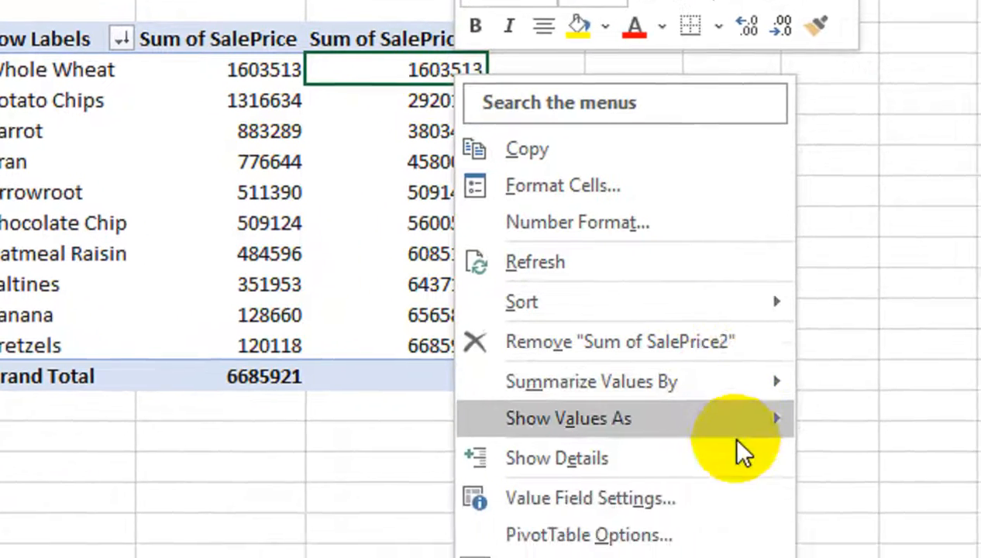
mouse_move(774, 425)
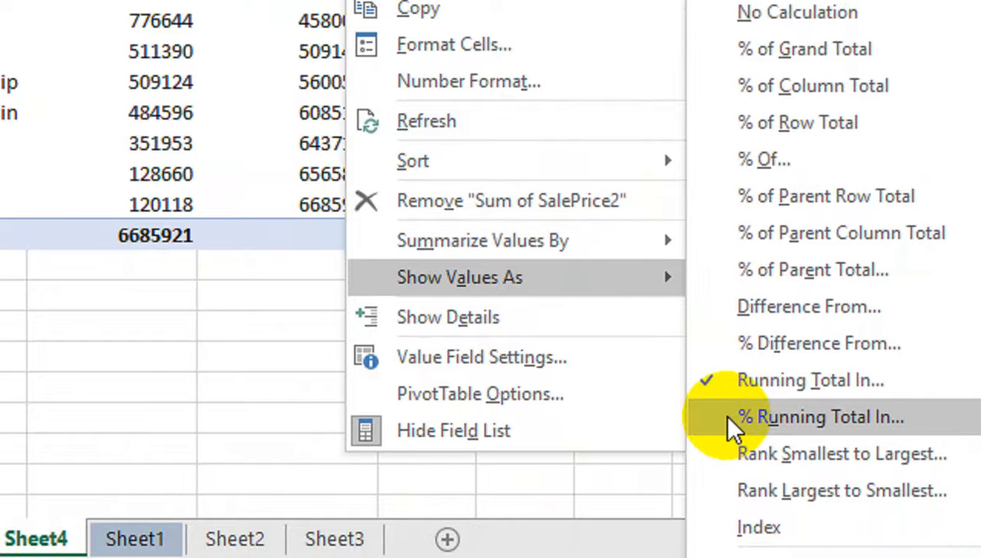
click(729, 418)
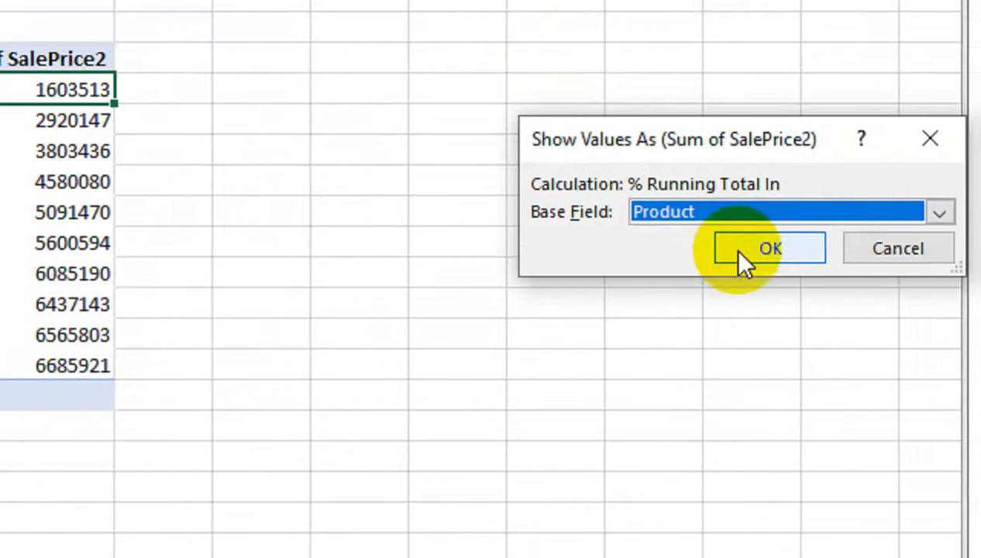
click(736, 249)
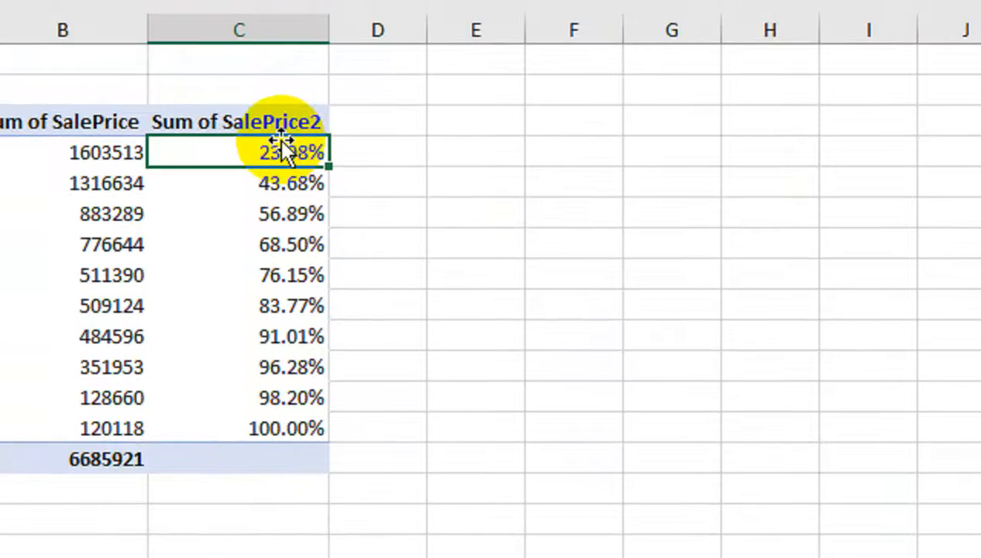
- Rename the Sum of SalePrice header to "sale" and the Sum of SalePrice2 header to "%running"
click(84, 117)
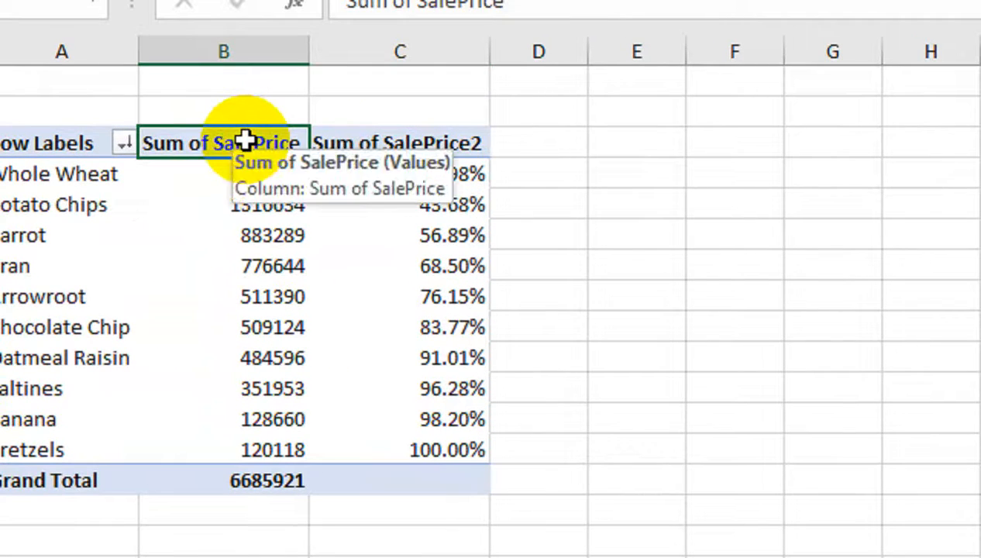
text(sale)
key(Tab)
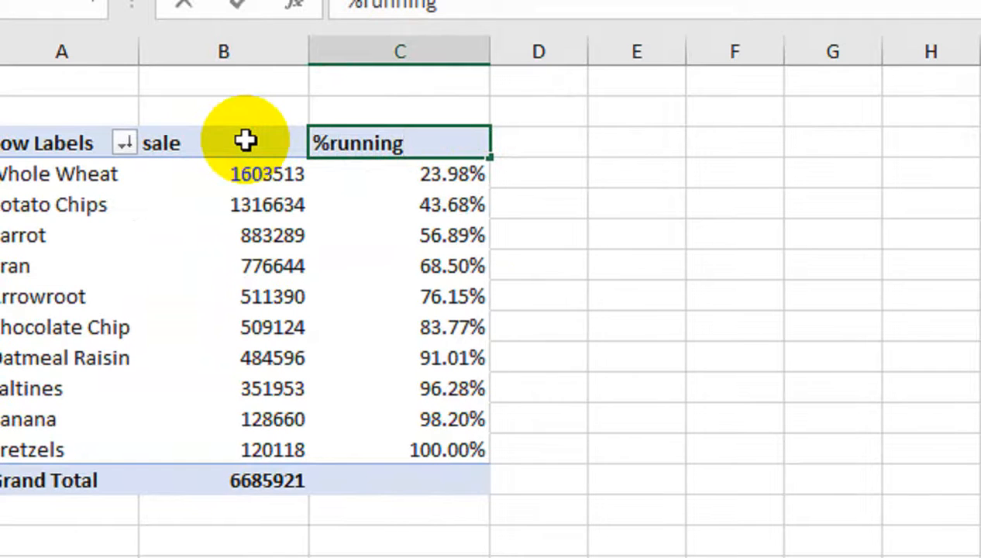
click(628, 233)
click(552, 145)
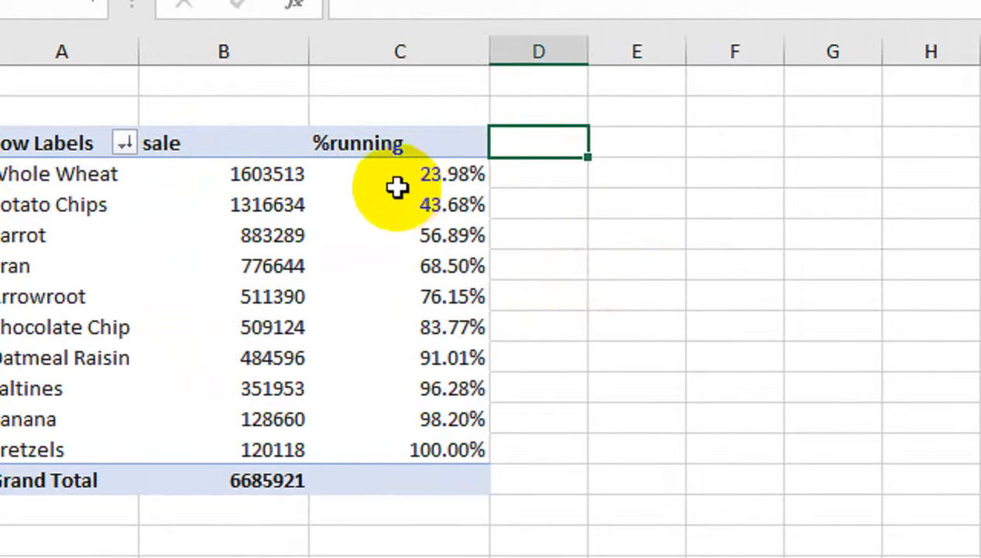
click(372, 201)
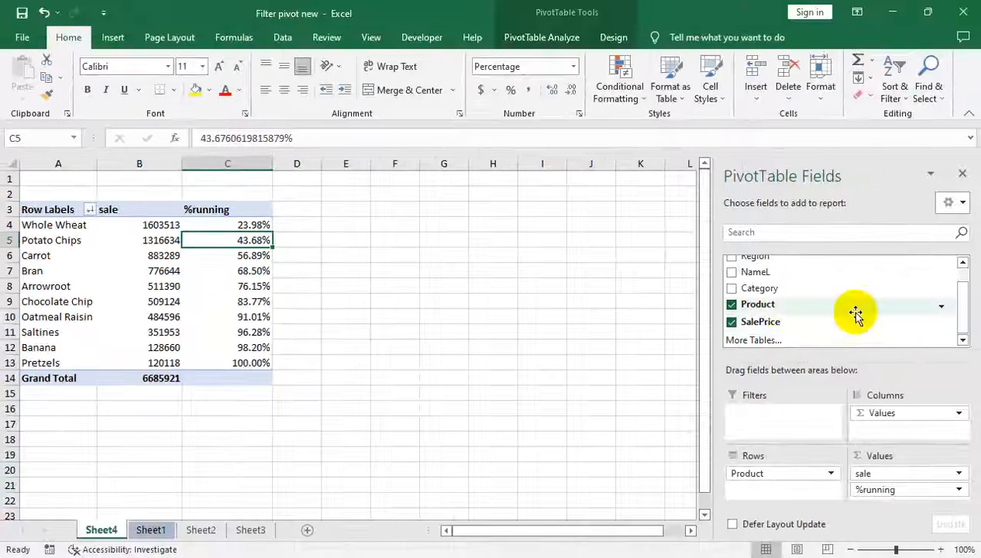
- Add SalePrice to the Values area a third time and show that column as % of Grand Total
drag(763, 326, 882, 495)
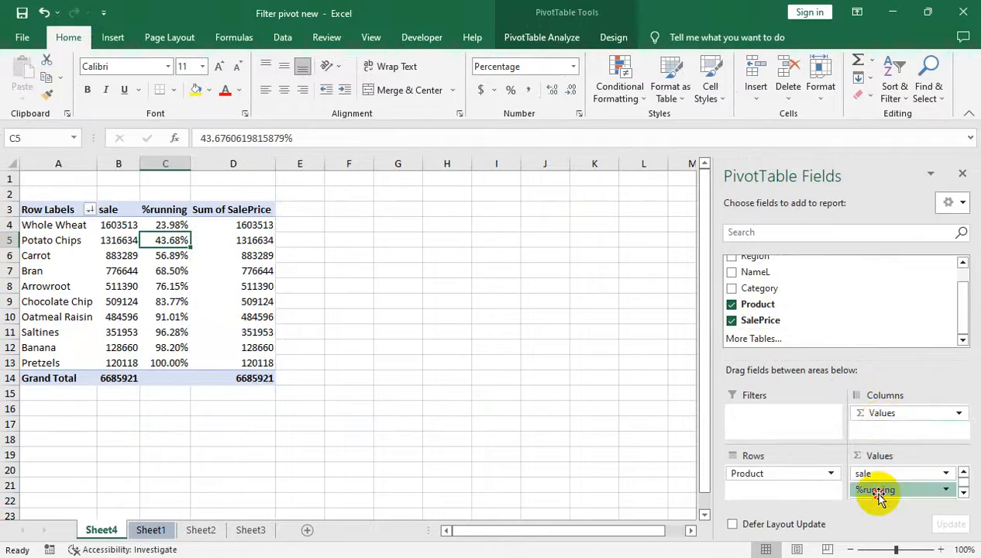
click(882, 491)
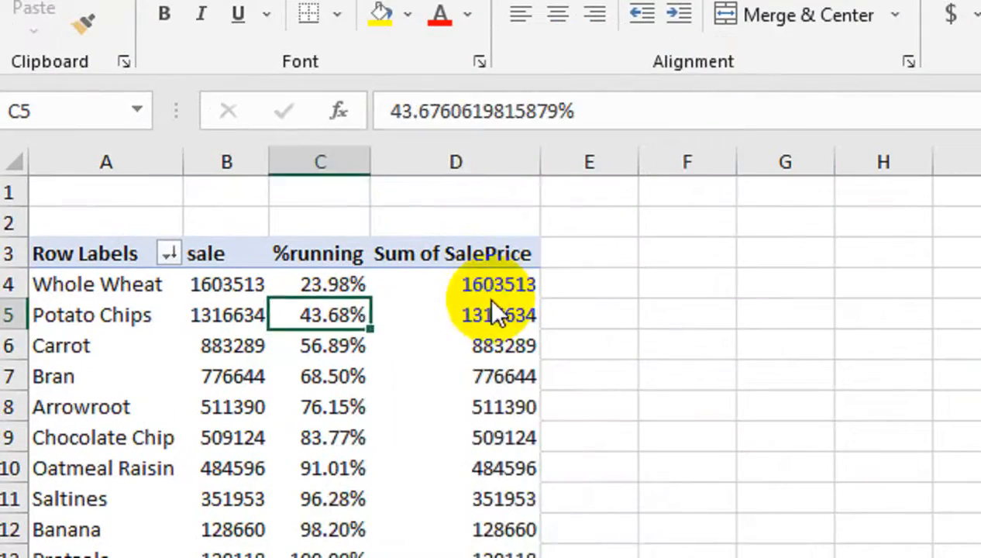
click(253, 239)
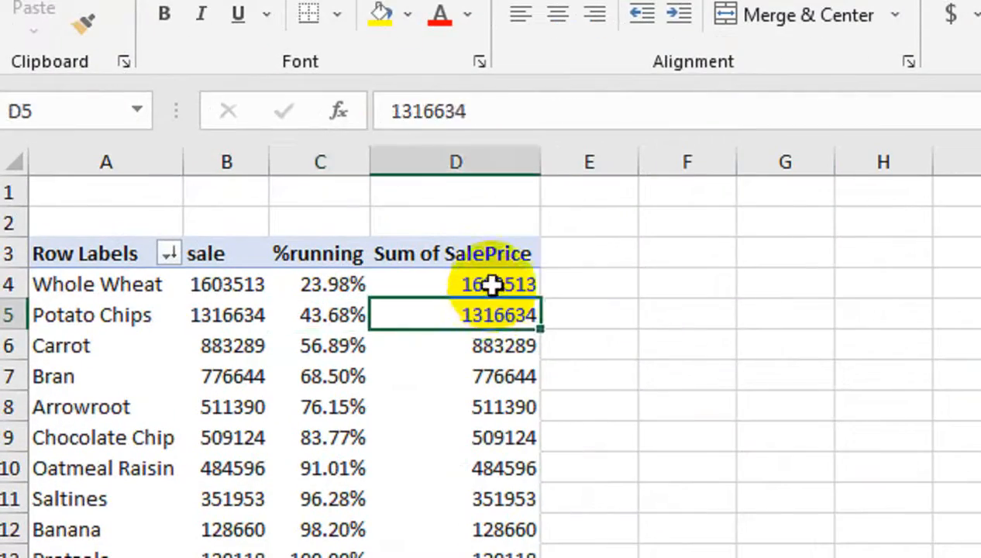
right_click(253, 225)
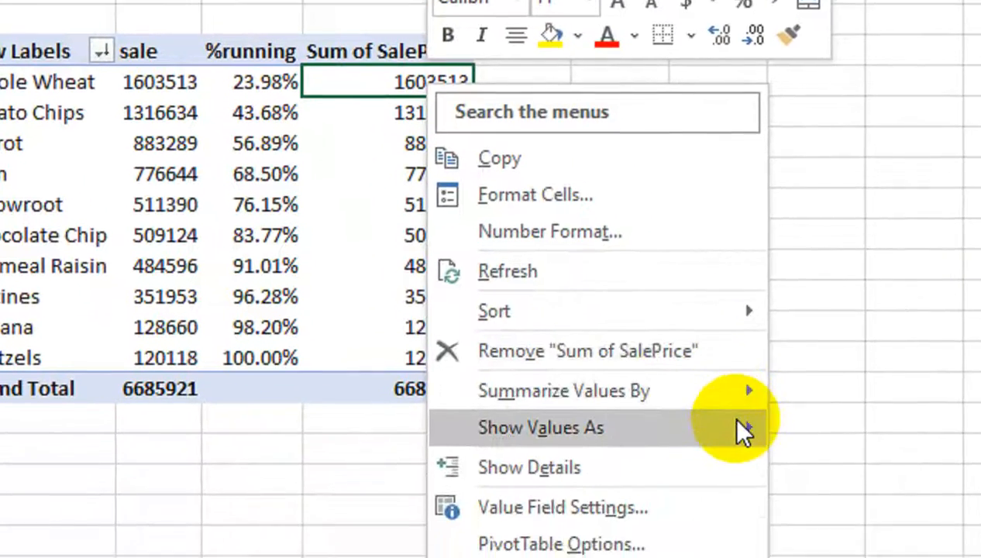
mouse_move(766, 487)
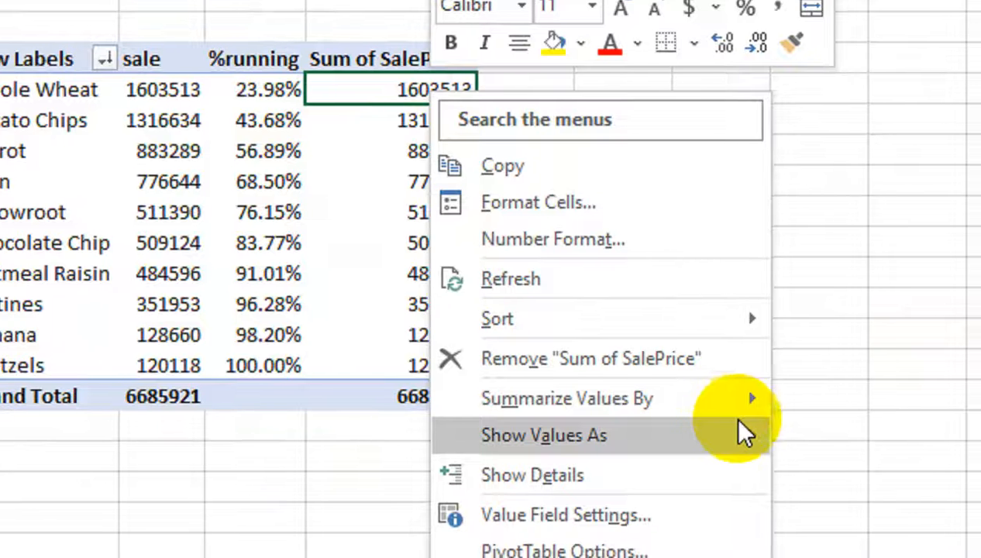
mouse_move(743, 434)
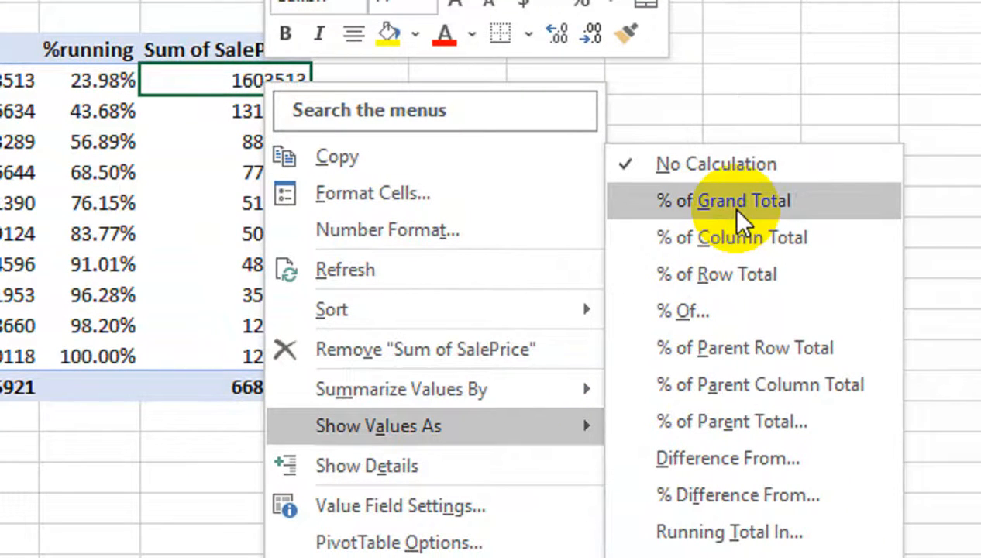
click(739, 209)
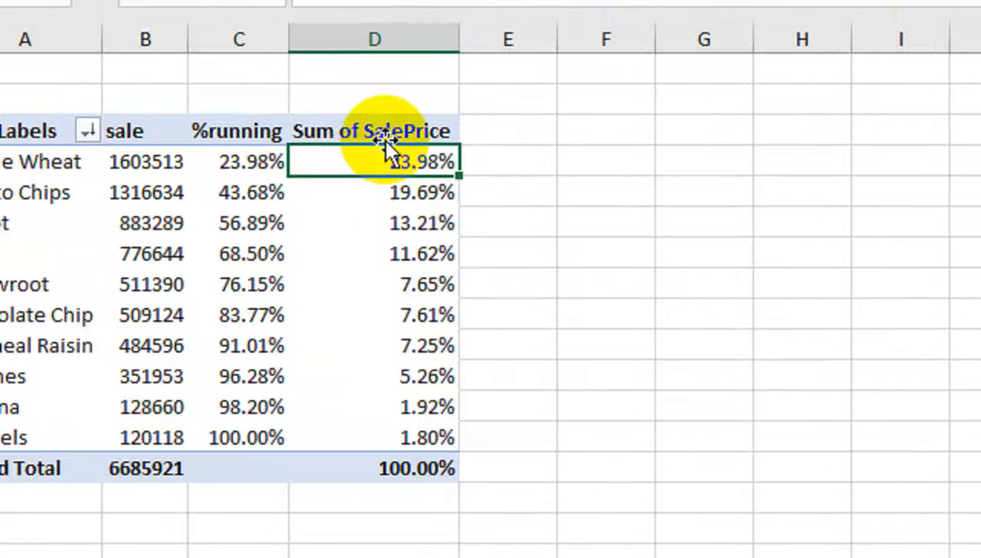
- Rename the grand-total percentage column's header to "%percent Of Grand"
click(383, 103)
text(%percent Of Grand)
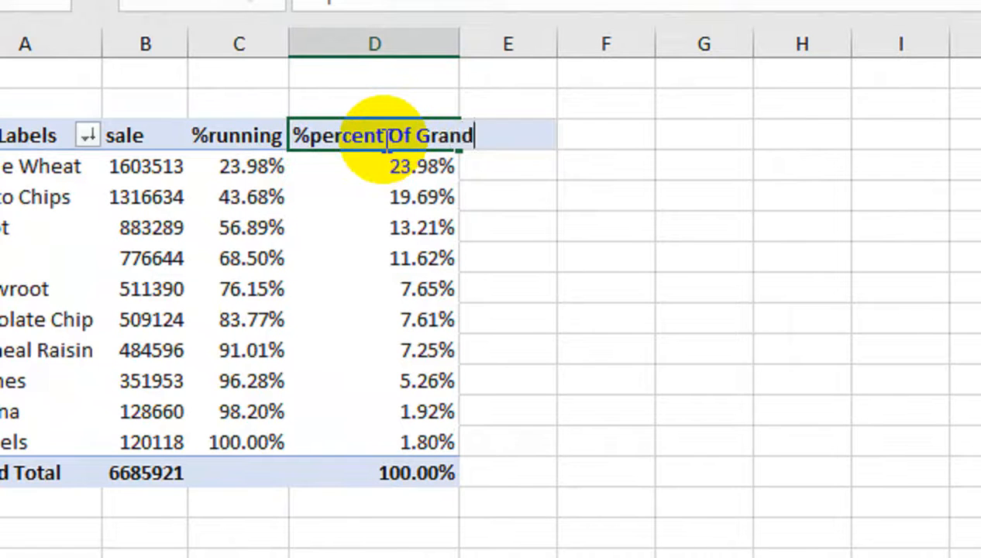
key(Return)
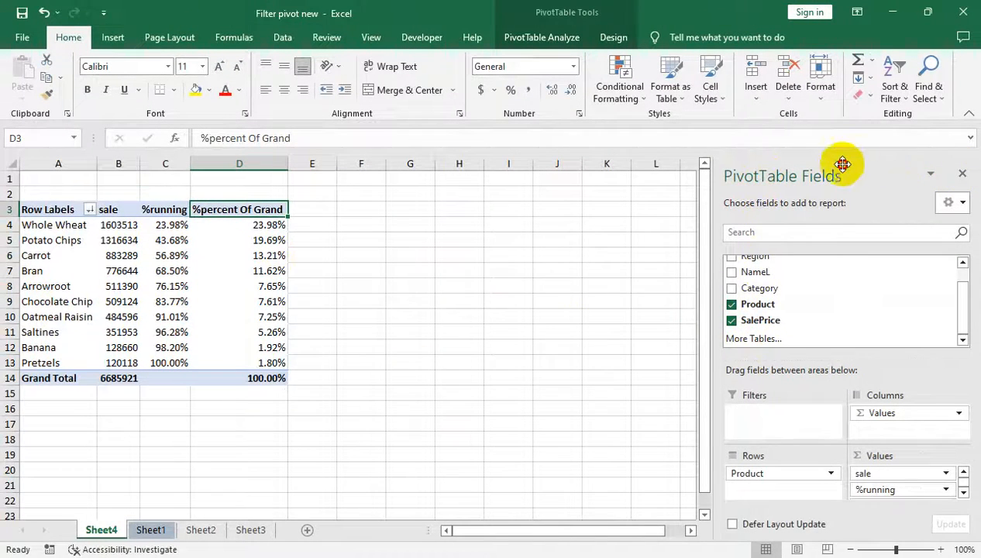
- Undock the PivotTable Fields pane, make it taller to show all field areas, and move it clear of the PivotTable
drag(842, 165, 654, 175)
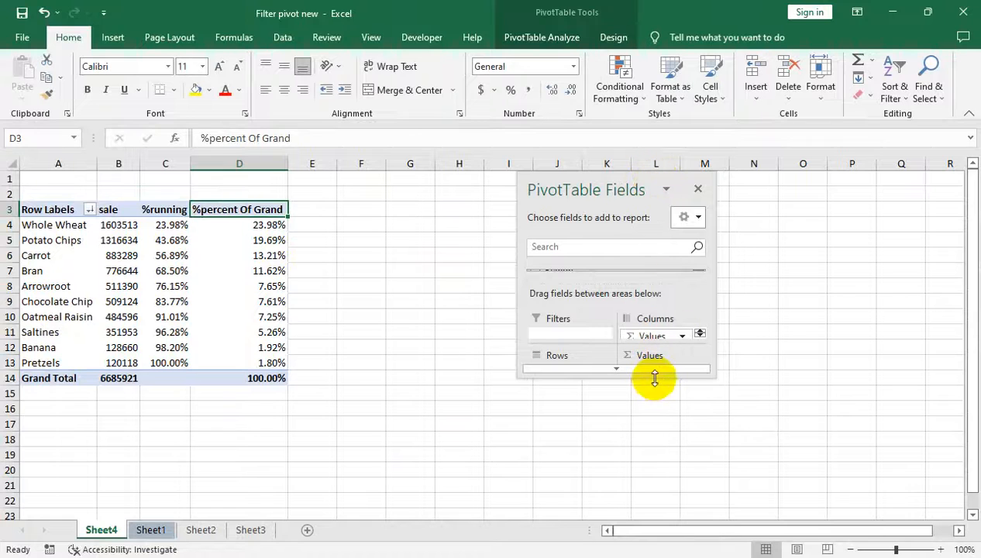
drag(654, 378, 667, 535)
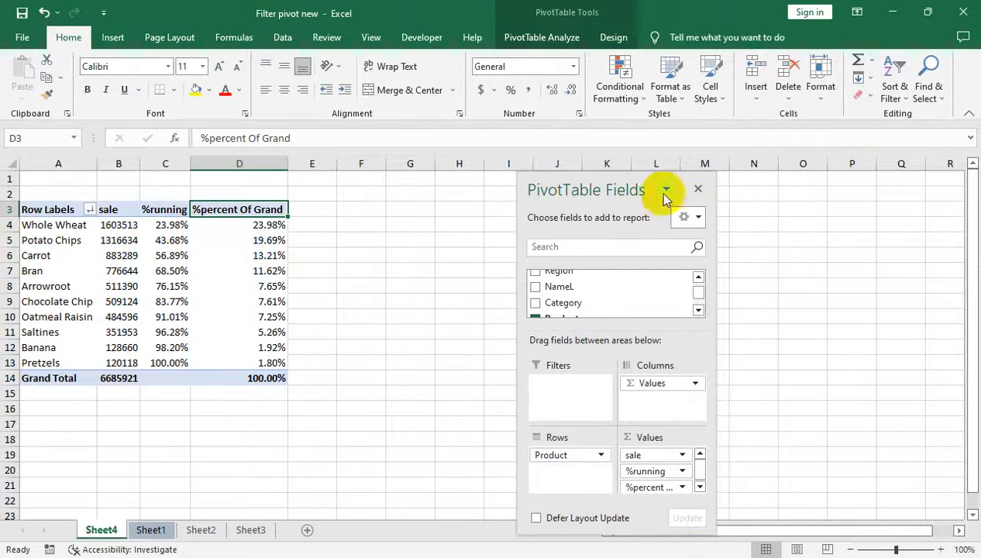
drag(664, 198, 884, 155)
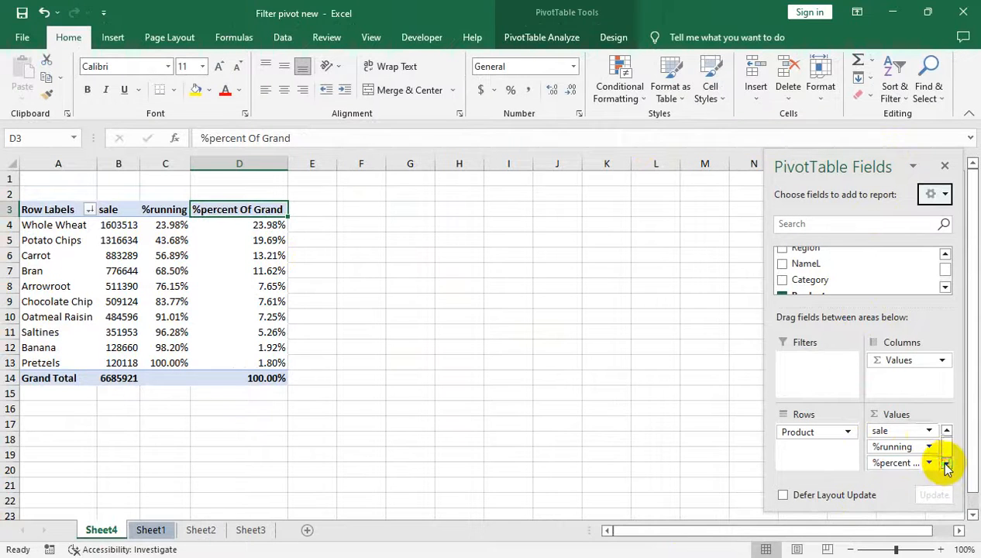
- Add SalePrice to the Values area a fourth time and show it as Rank Largest to Smallest with Product as base field
scroll(839, 280, down, 2)
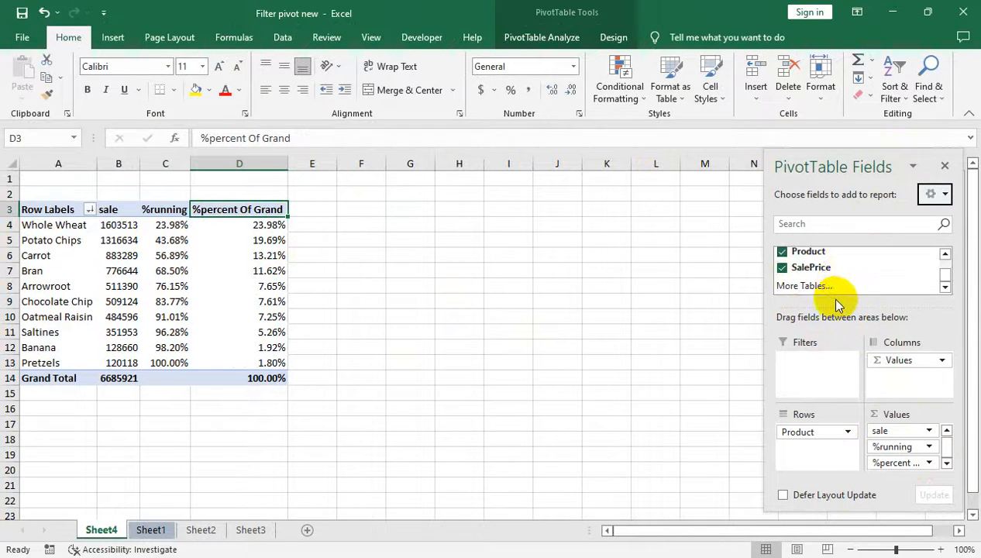
drag(810, 271, 887, 476)
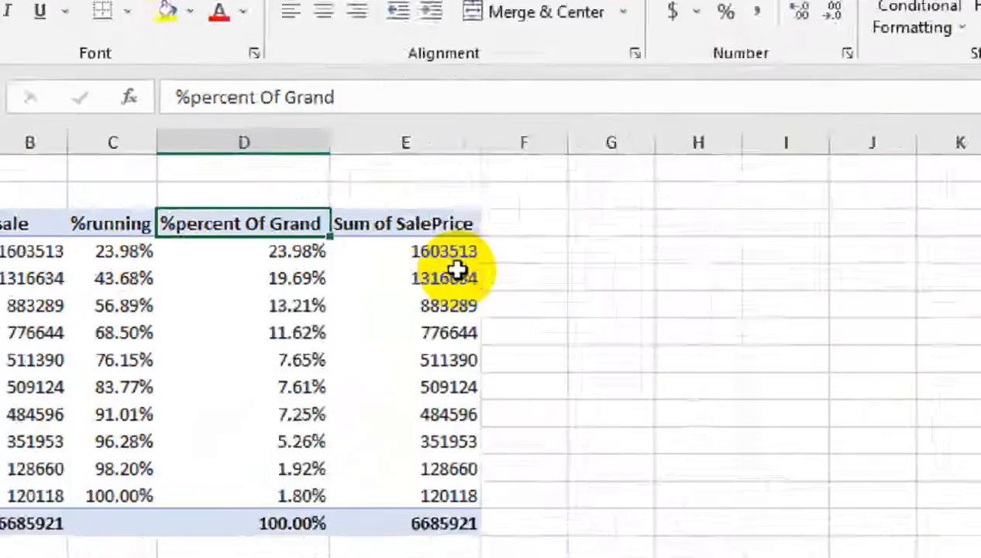
right_click(373, 229)
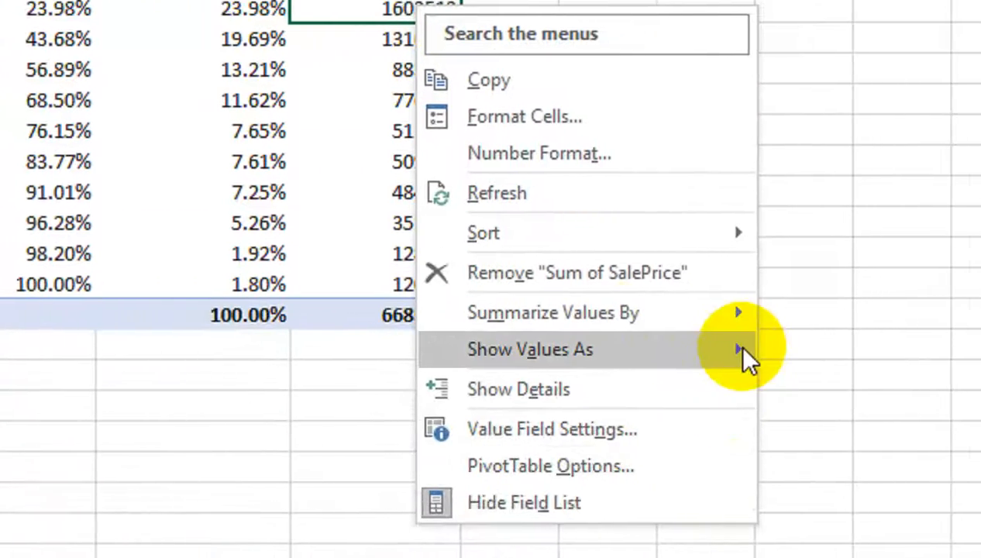
mouse_move(737, 357)
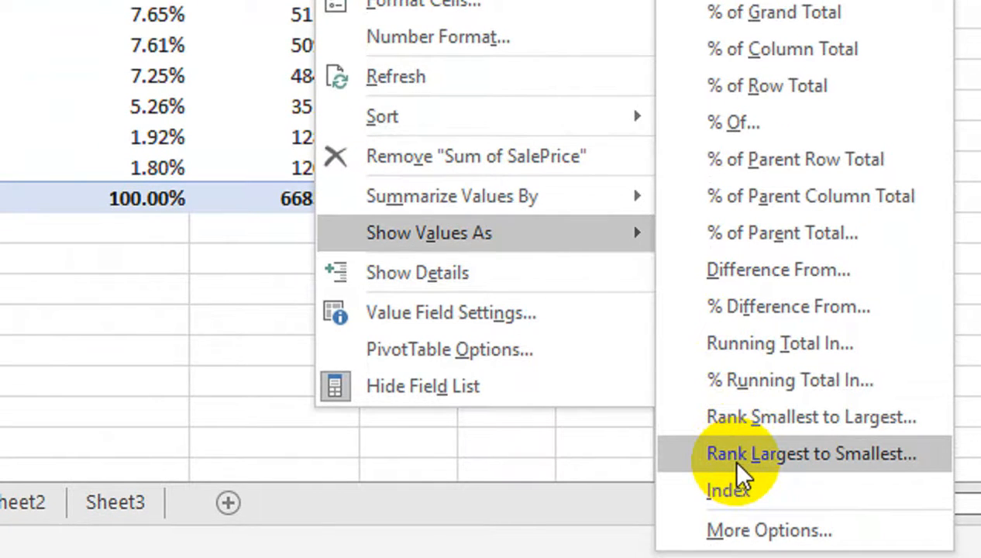
click(737, 457)
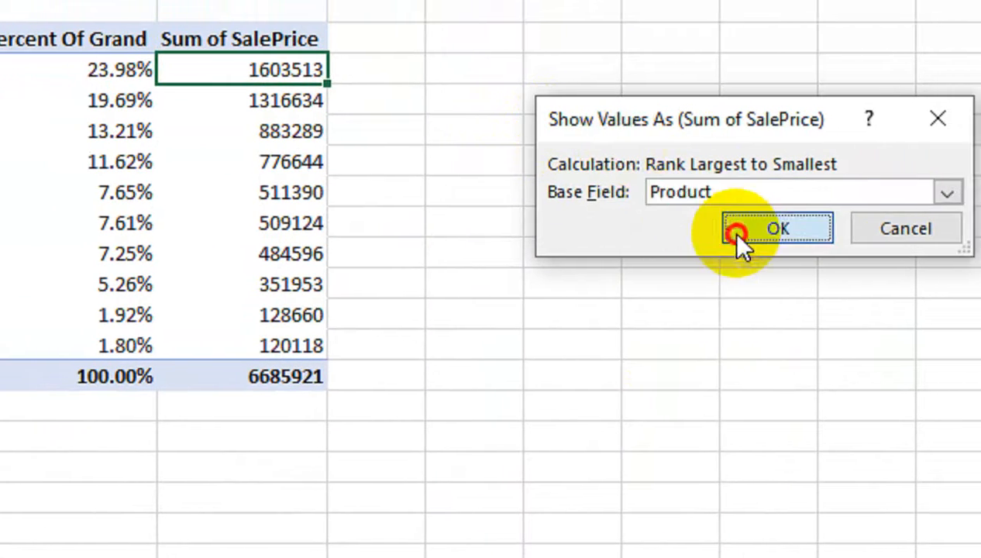
click(736, 232)
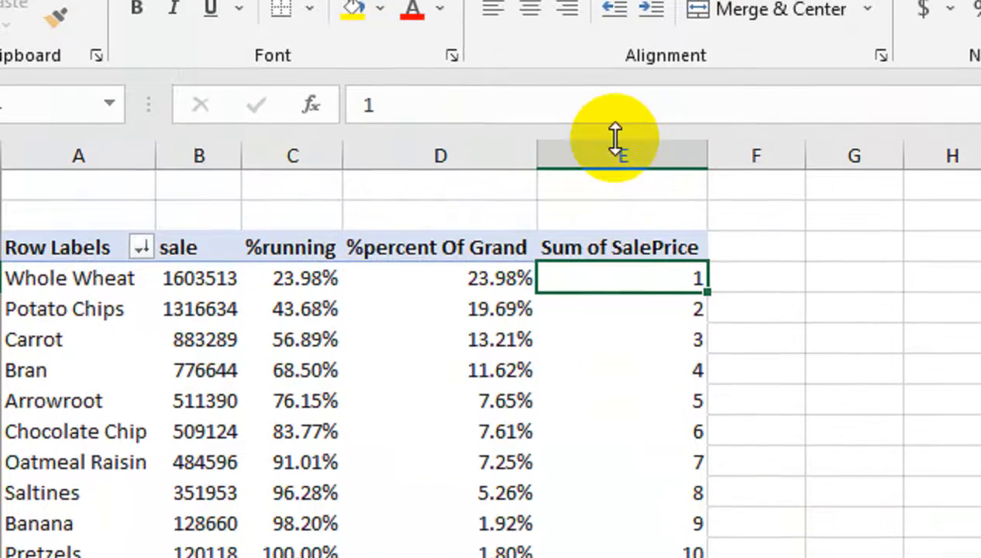
- Center the contents of column E horizontally
click(615, 77)
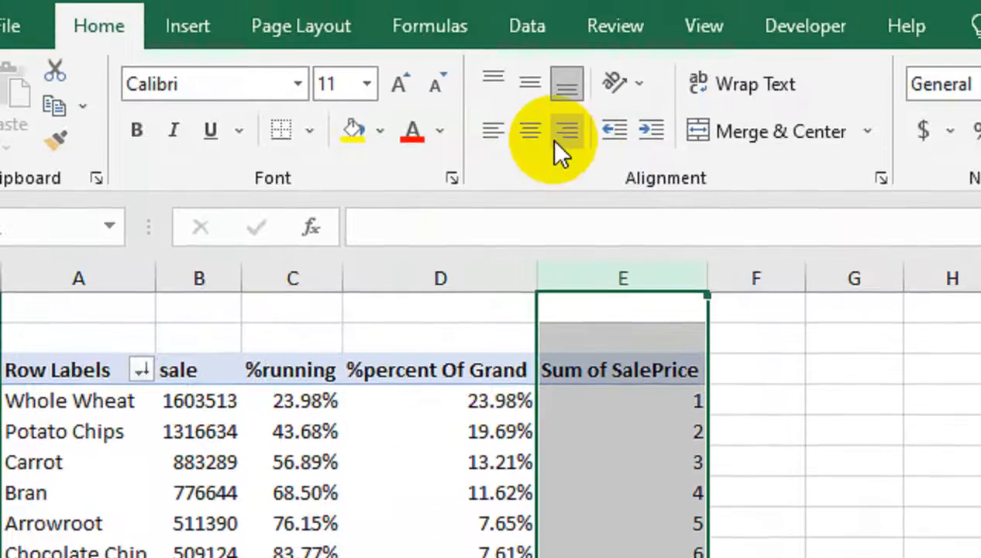
click(530, 17)
click(666, 284)
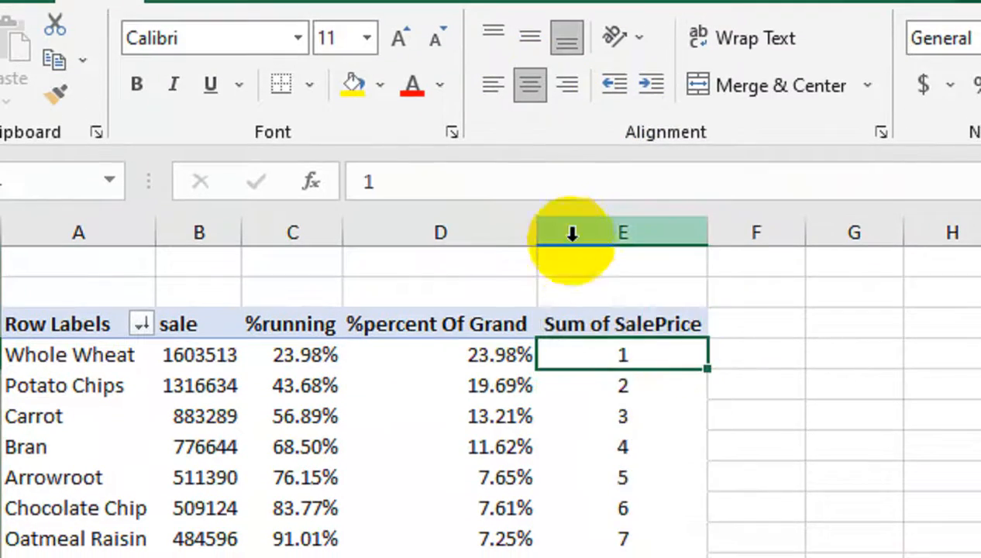
- Try to insert a new worksheet column before column E
right_click(571, 233)
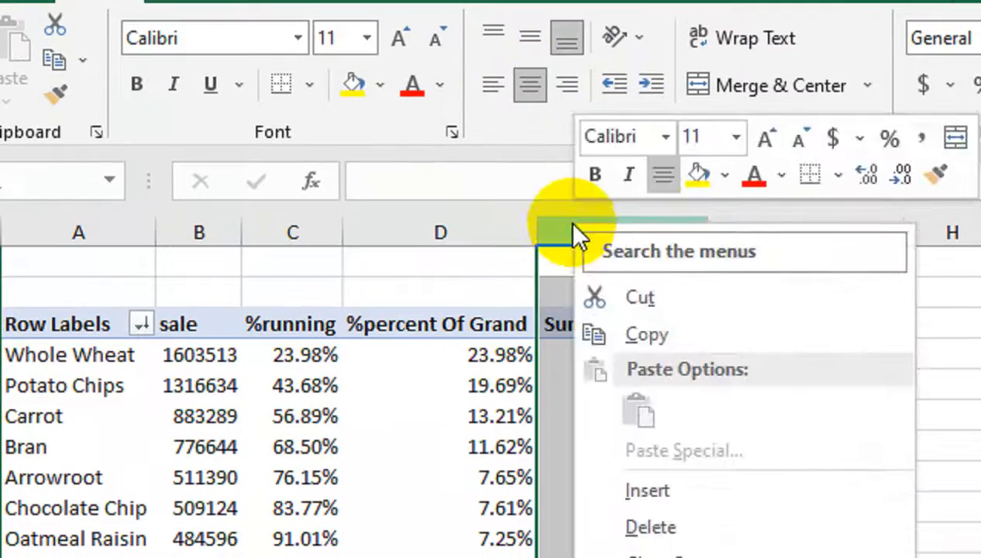
click(684, 490)
click(804, 443)
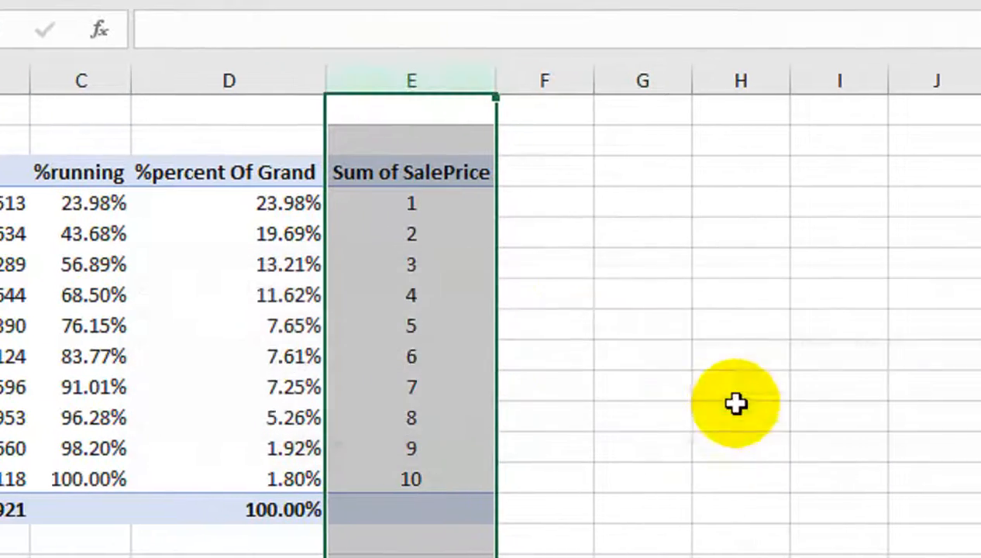
- Change the Sum of SalePrice column's calculation to Running Total In
click(520, 198)
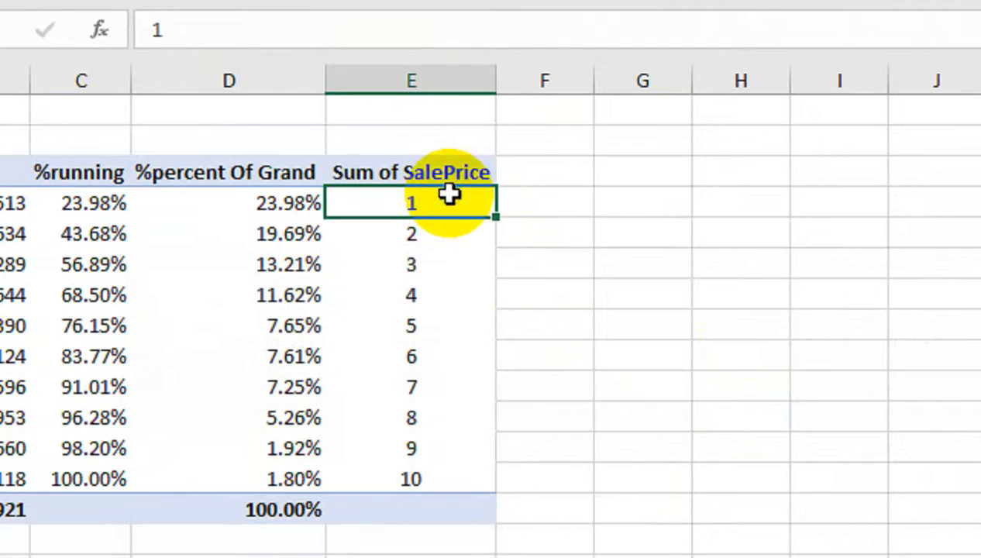
right_click(449, 196)
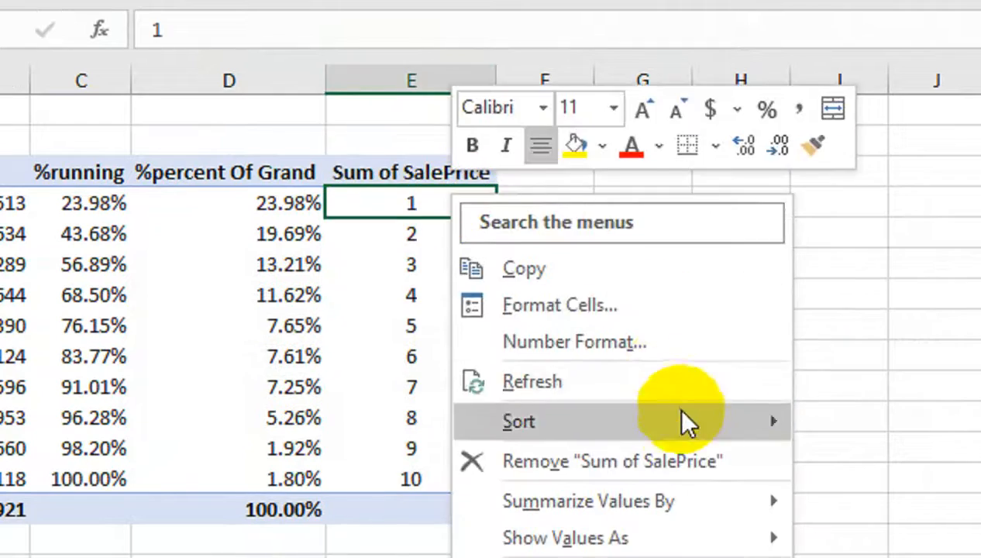
mouse_move(763, 534)
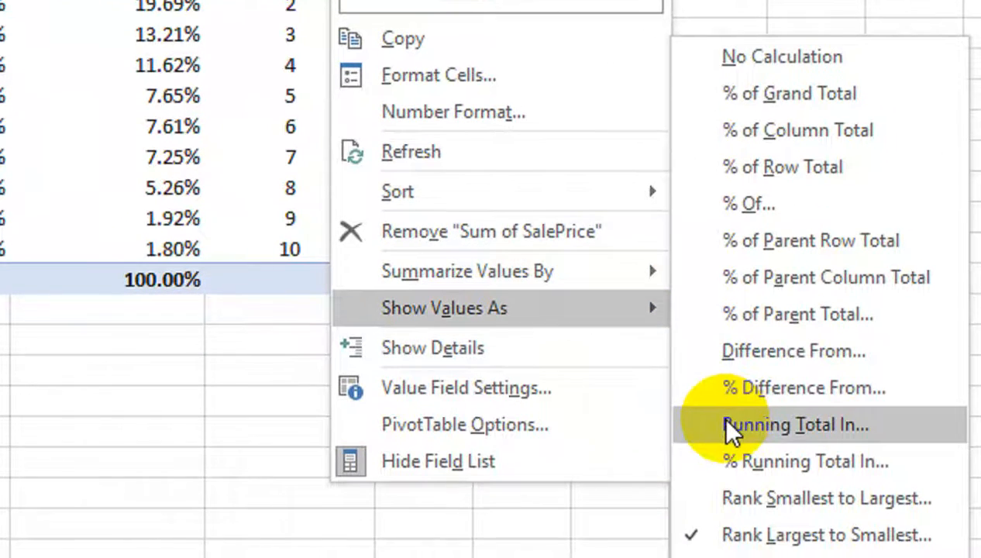
click(726, 422)
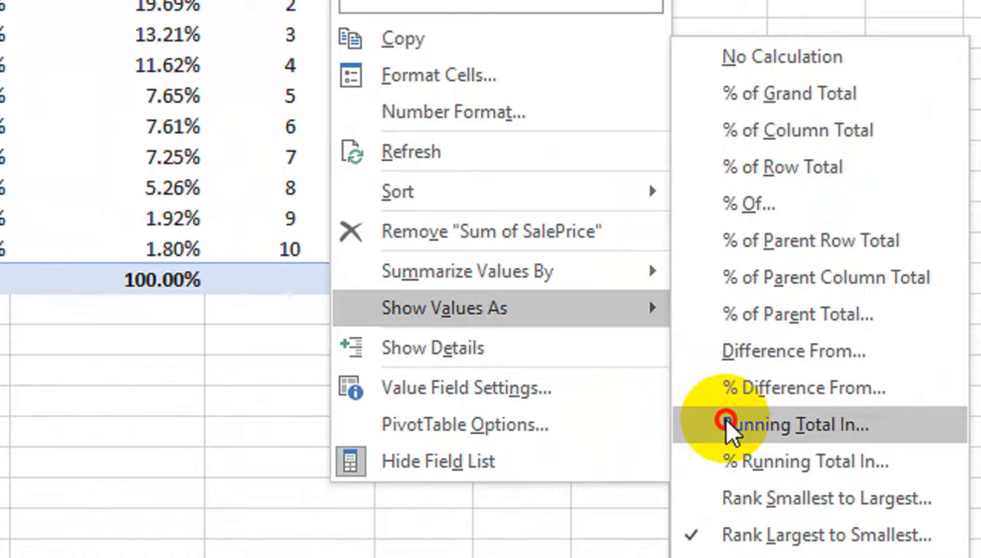
click(825, 132)
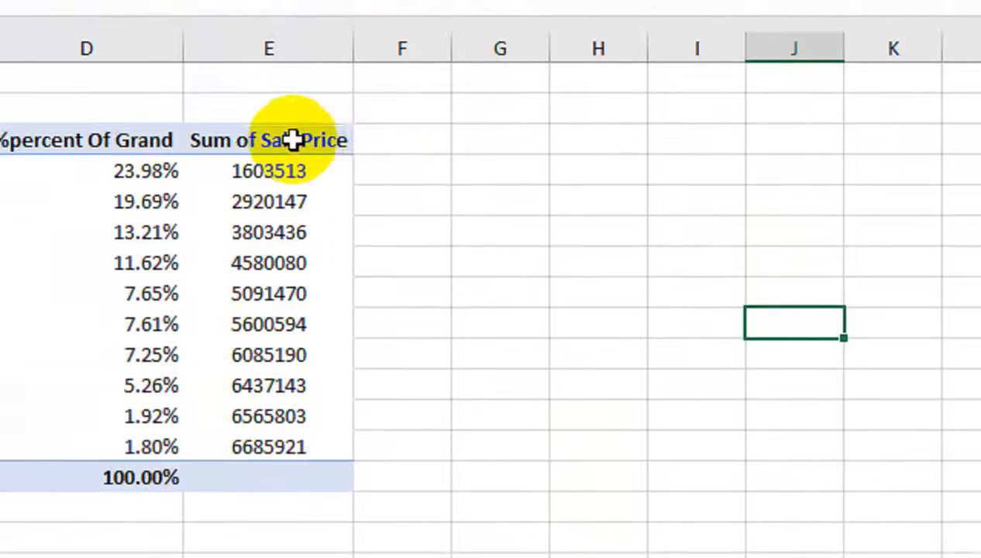
- Rename the Sum of SalePrice header in column E to "Running Total"
click(293, 113)
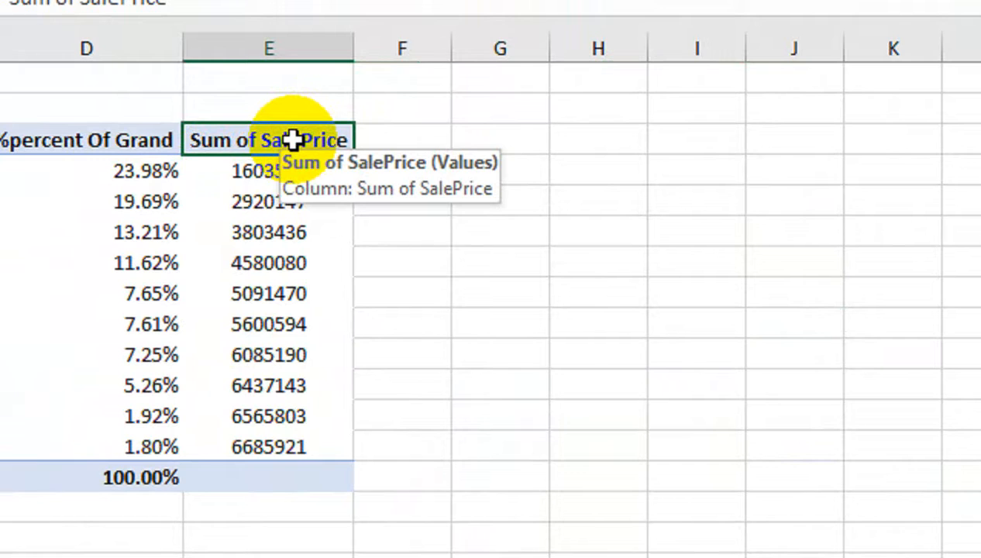
text(Running Total)
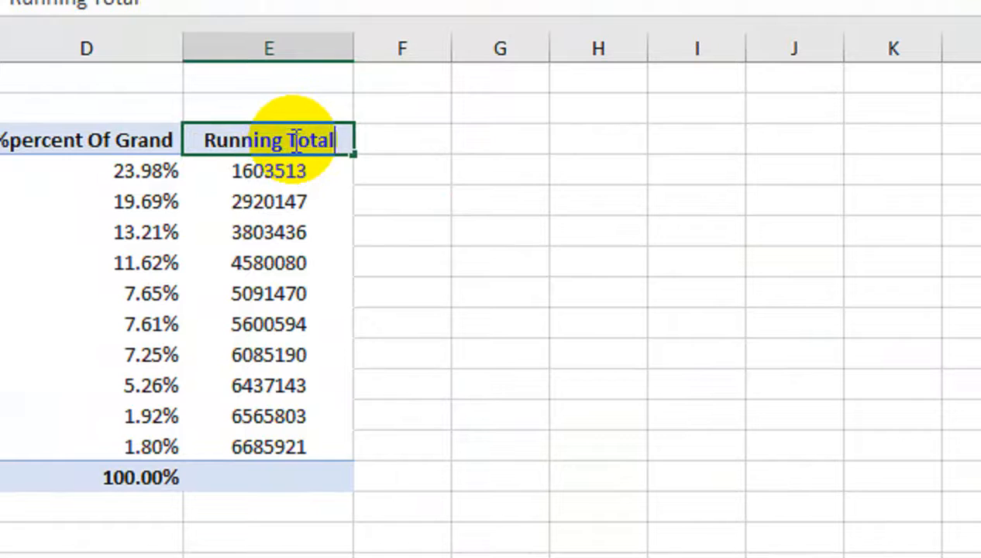
key(Tab)
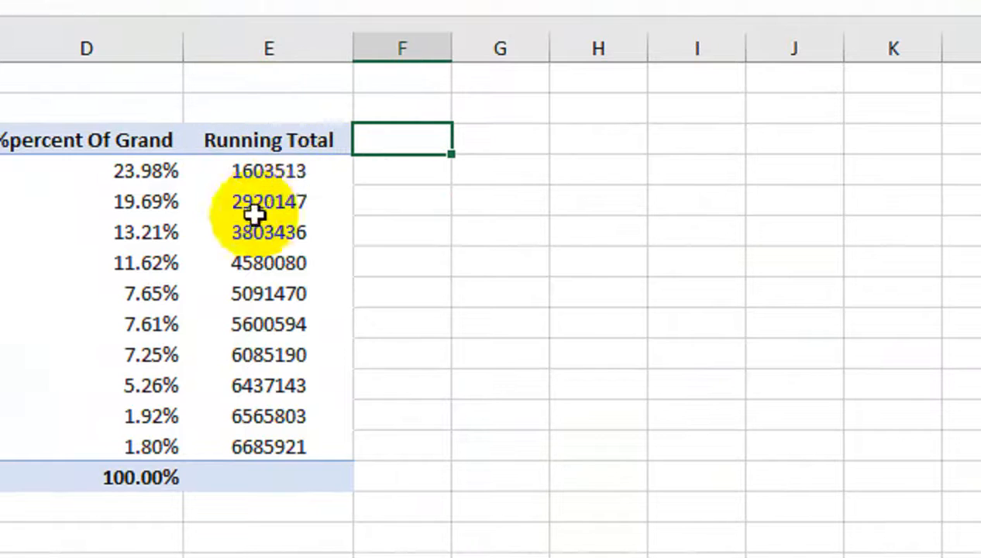
- Add SalePrice to the Values area once more and show the new column as Rank Largest to Smallest by Product
click(321, 160)
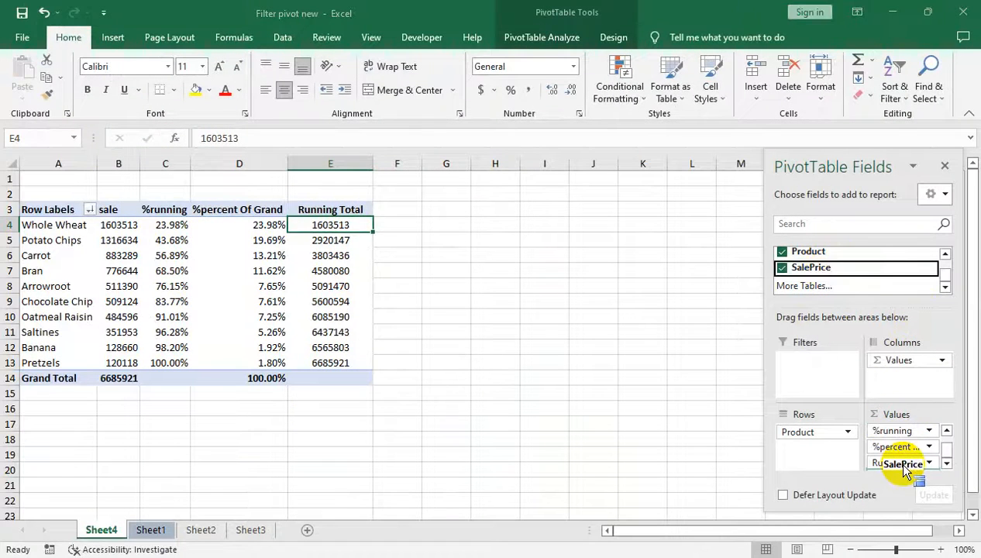
drag(889, 473, 889, 469)
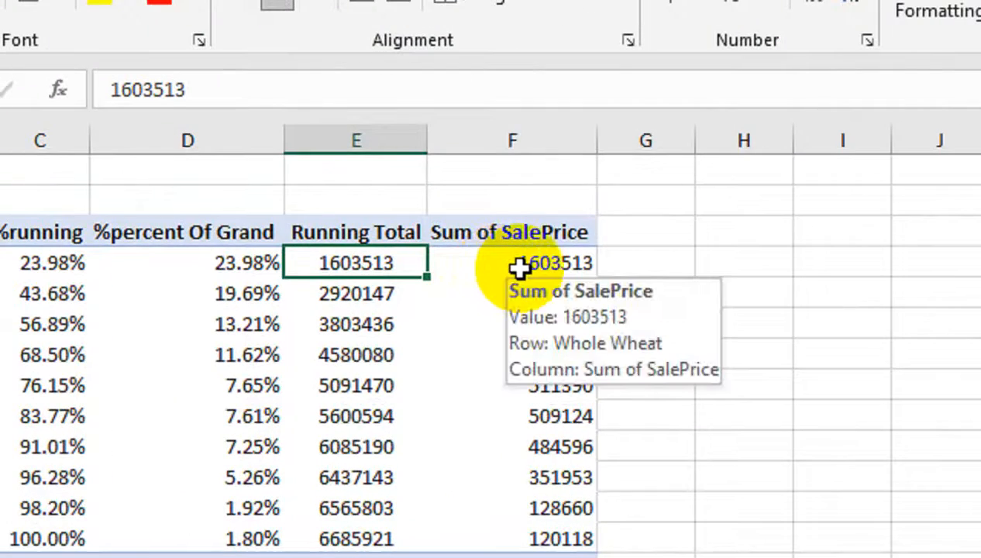
click(519, 266)
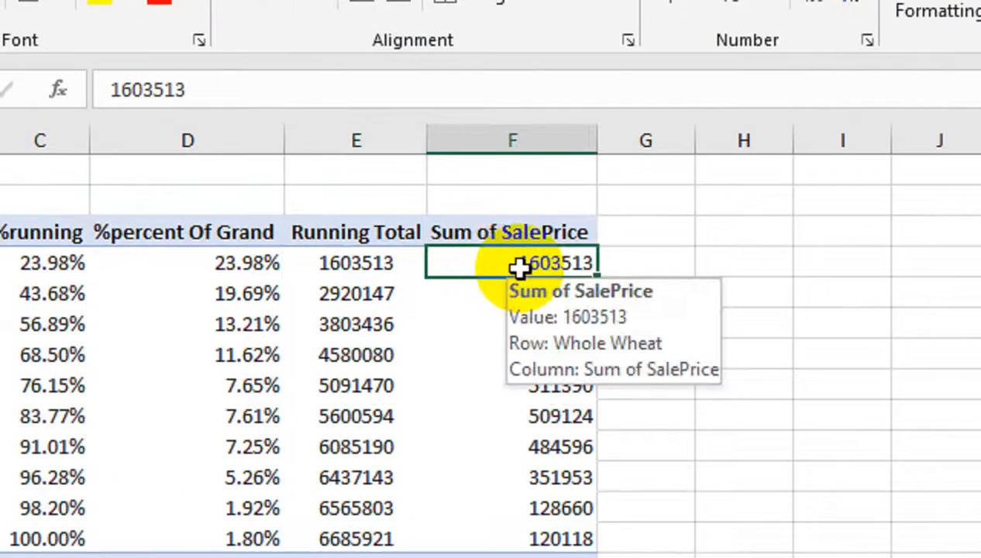
right_click(535, 268)
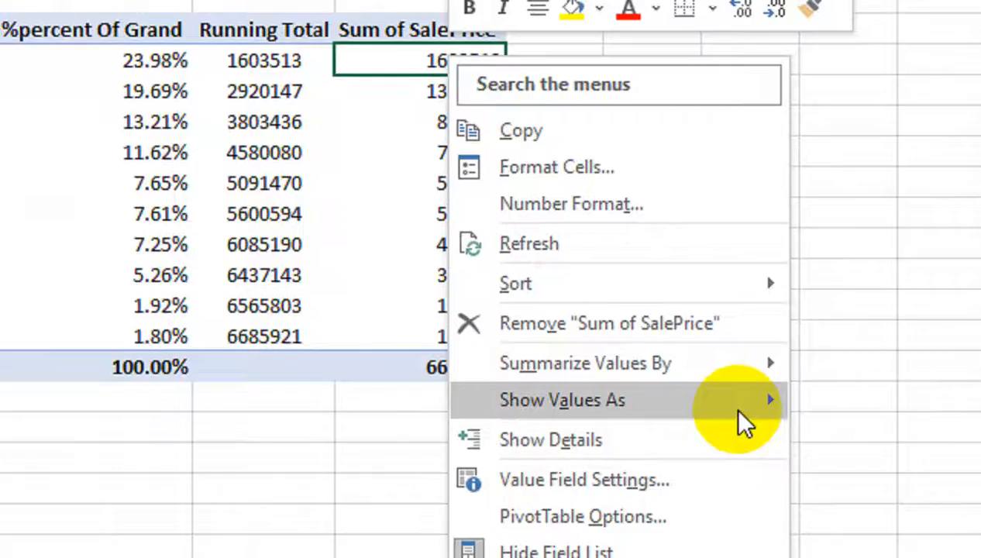
mouse_move(737, 409)
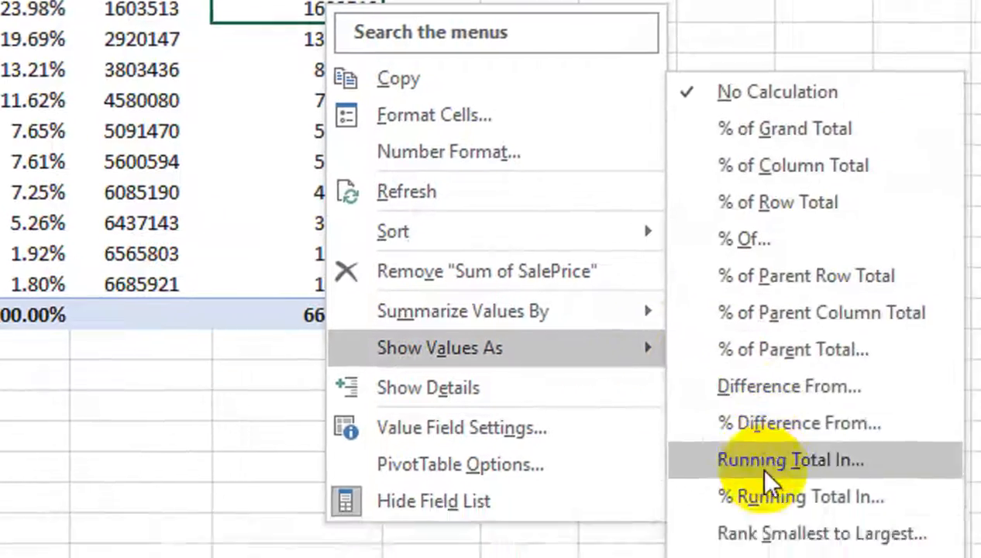
click(739, 463)
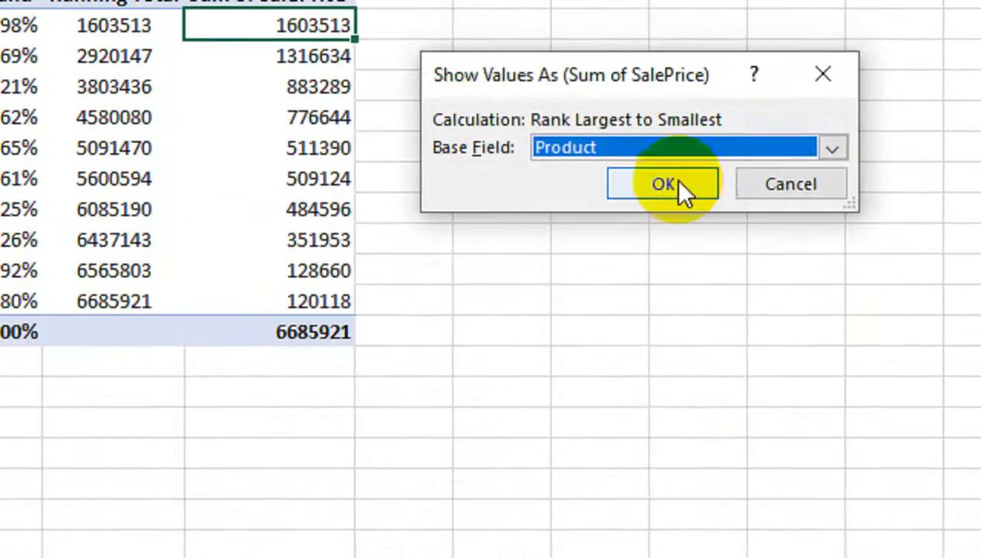
click(678, 184)
- Center column F and rename its Sum of SalePrice header to "rank"
click(247, 136)
click(242, 135)
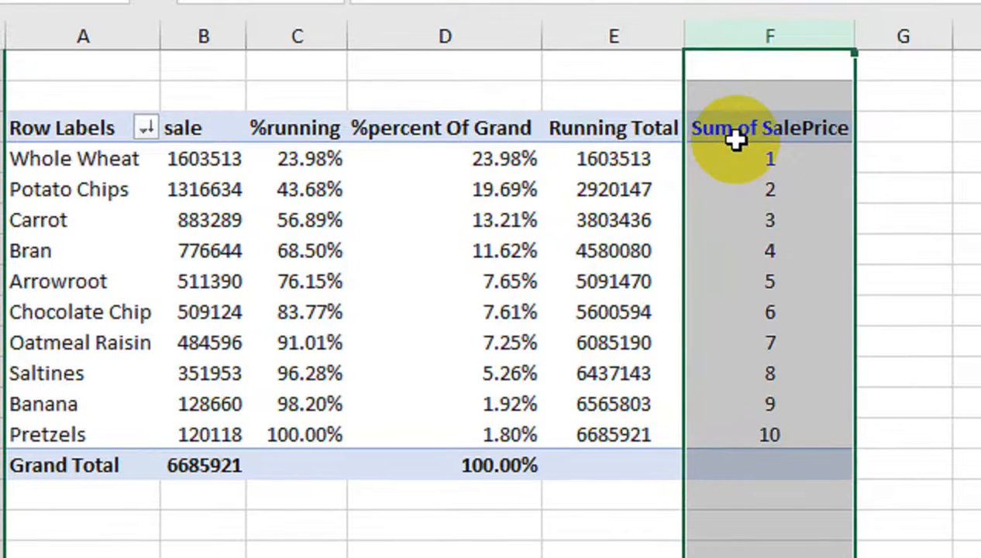
click(767, 124)
text(rank)
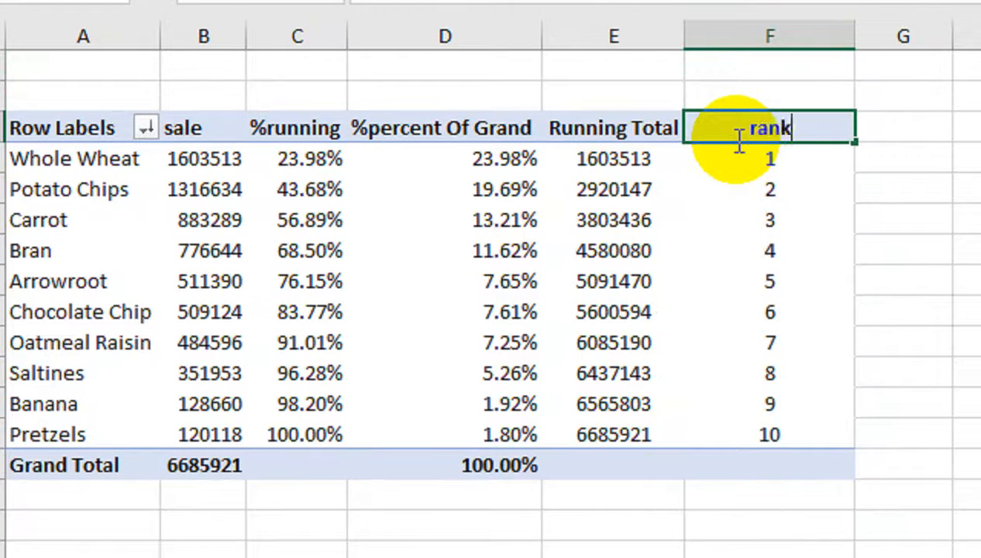
click(465, 224)
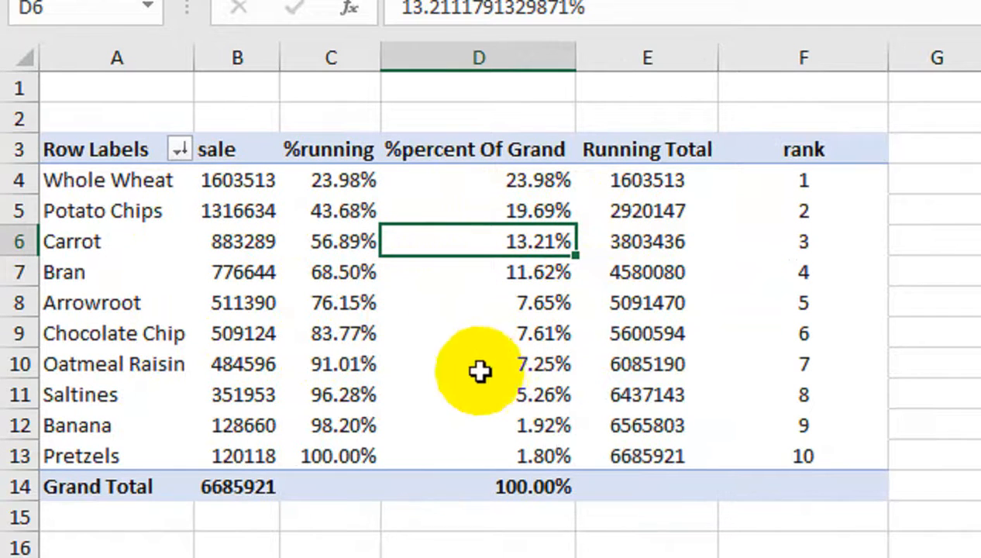
click(183, 149)
mouse_move(219, 380)
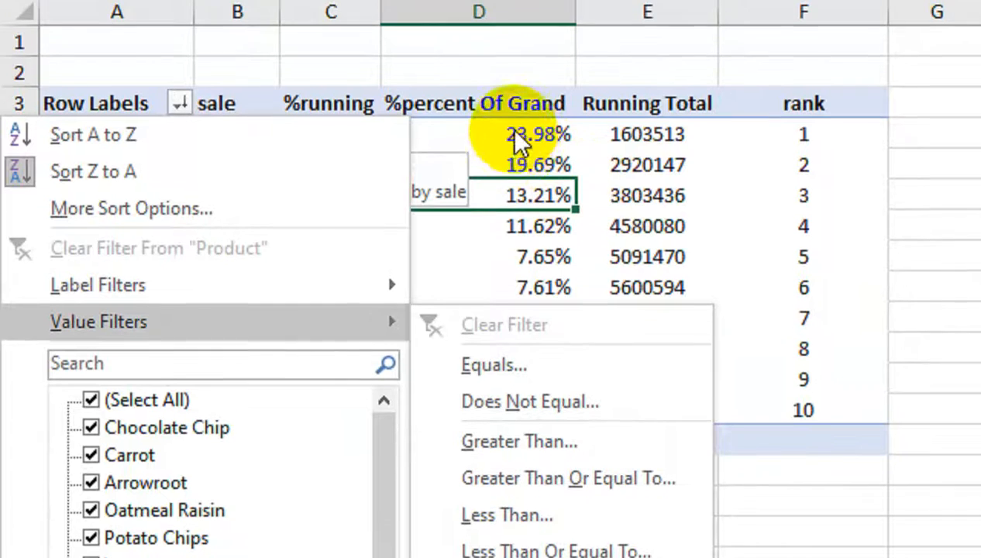
click(650, 163)
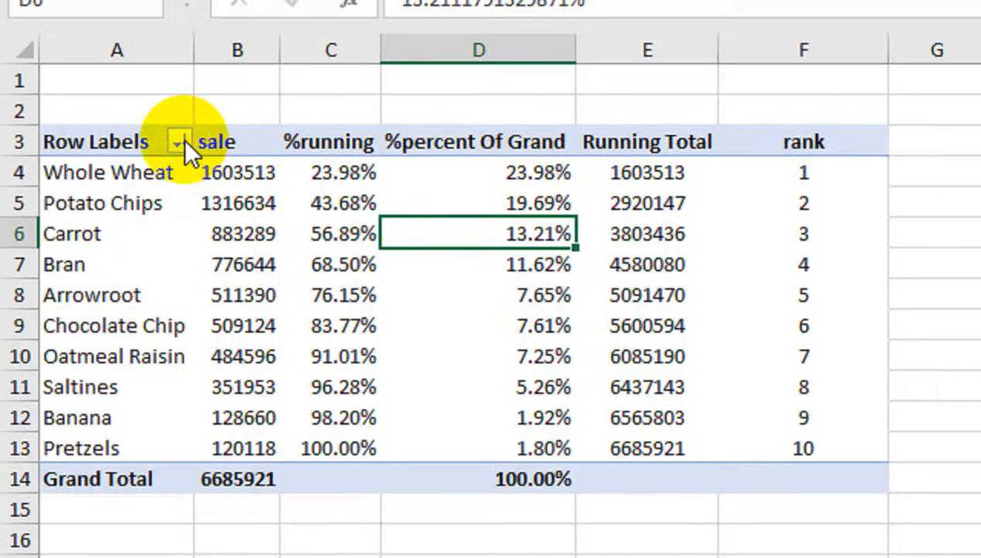
- Start a Top 10 value filter on the product row labels and set the number of items to 5
click(180, 130)
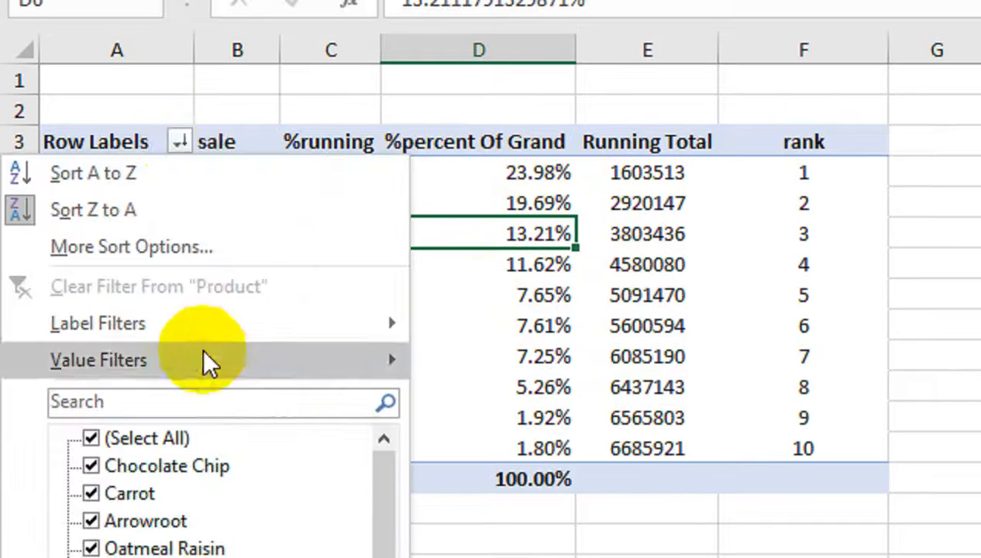
mouse_move(301, 360)
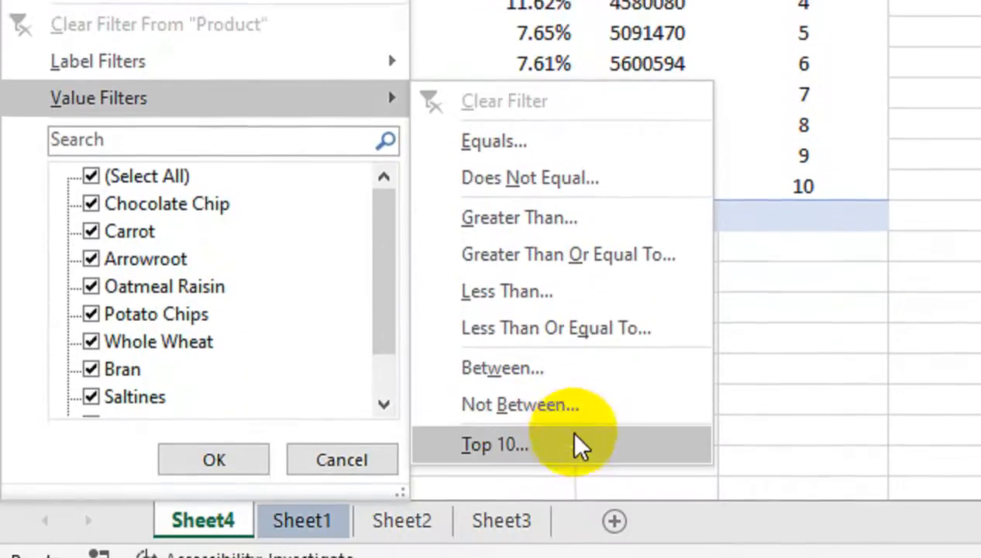
click(579, 445)
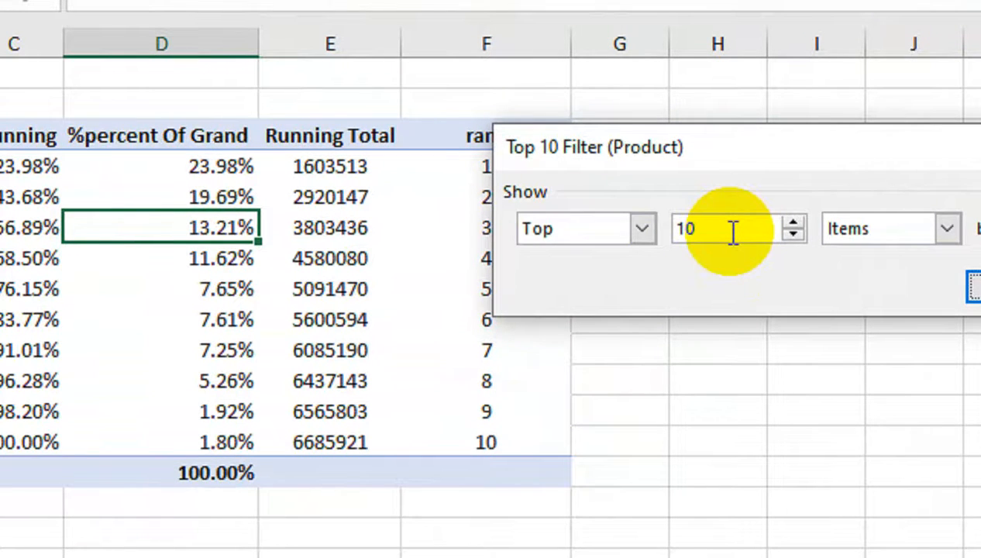
click(792, 223)
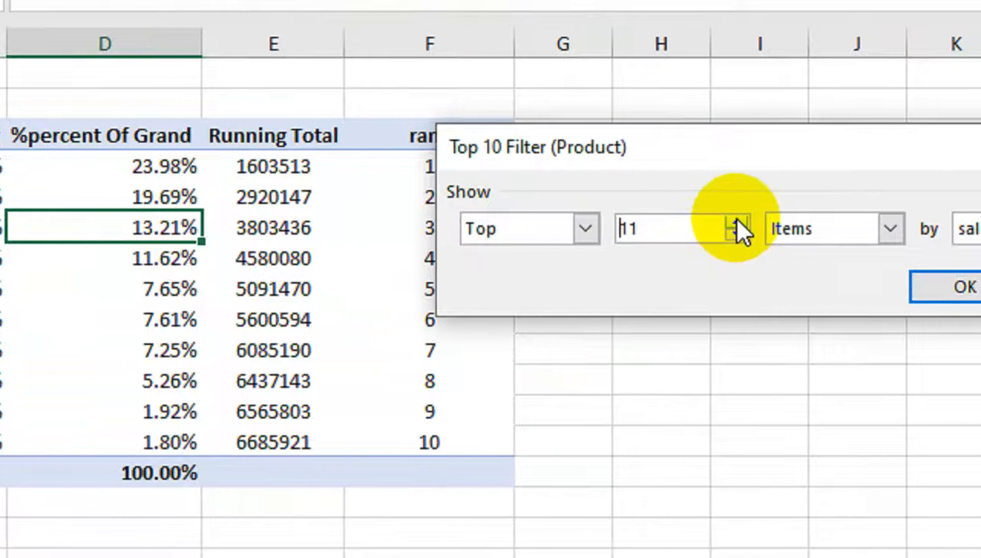
click(733, 234)
click(734, 234)
click(734, 234)
click(734, 234)
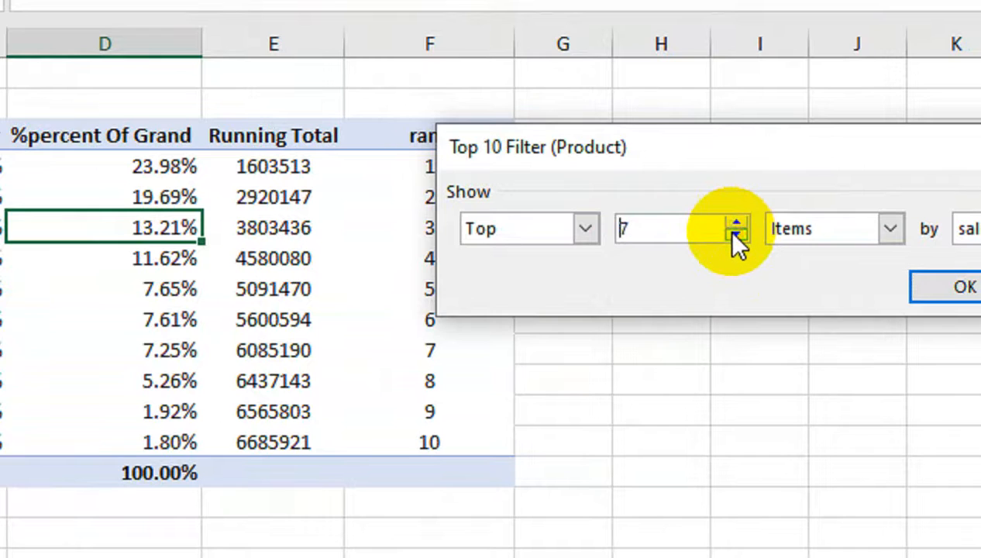
click(733, 234)
click(734, 234)
click(643, 236)
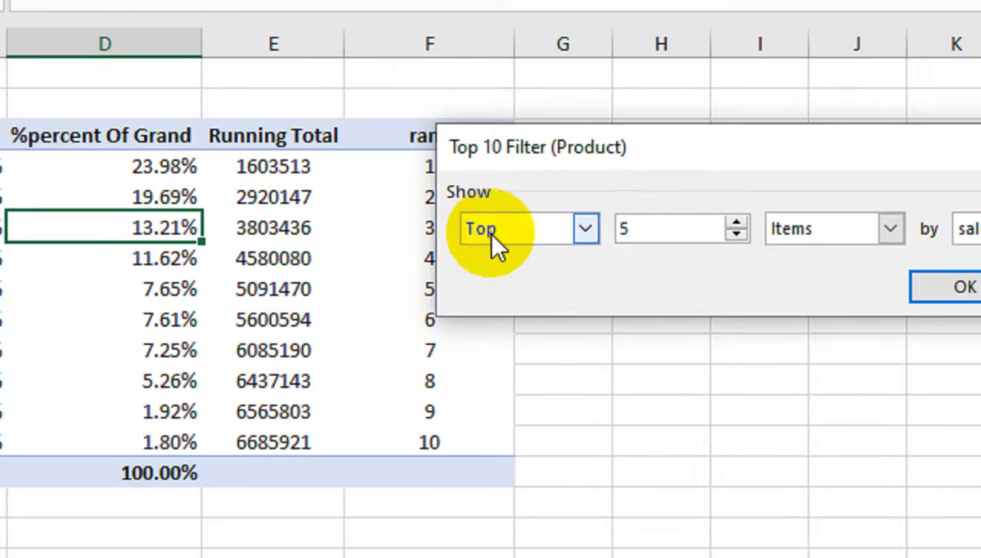
- Keep Top as the filter direction and apply the five-item filter by sale
click(586, 230)
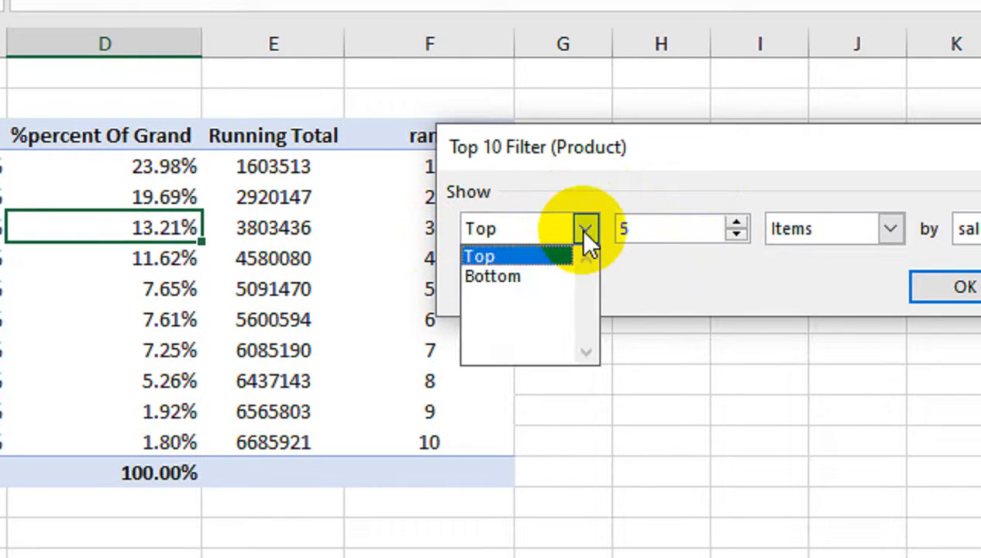
click(541, 257)
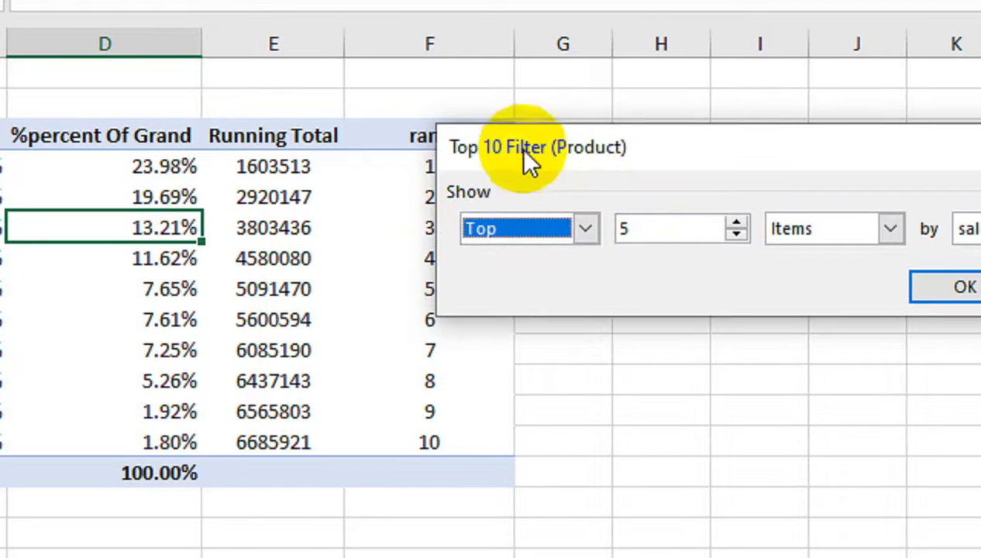
drag(525, 158, 635, 137)
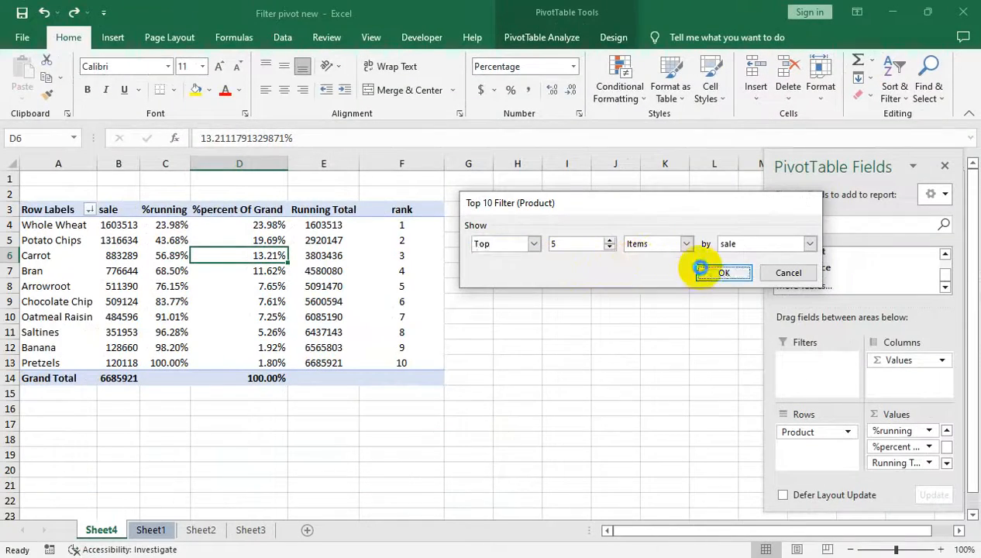
click(700, 268)
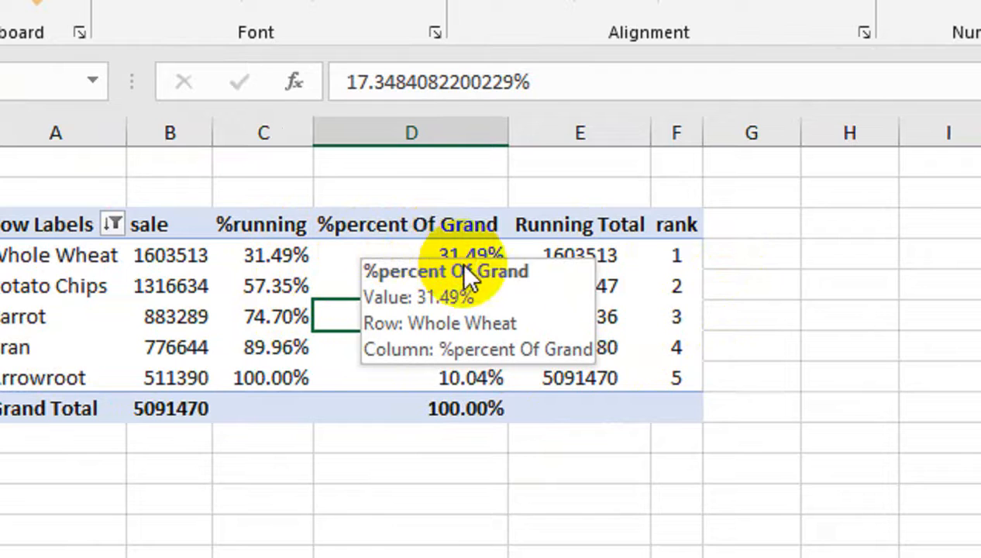
- Clear the value filter from the product row labels
click(167, 224)
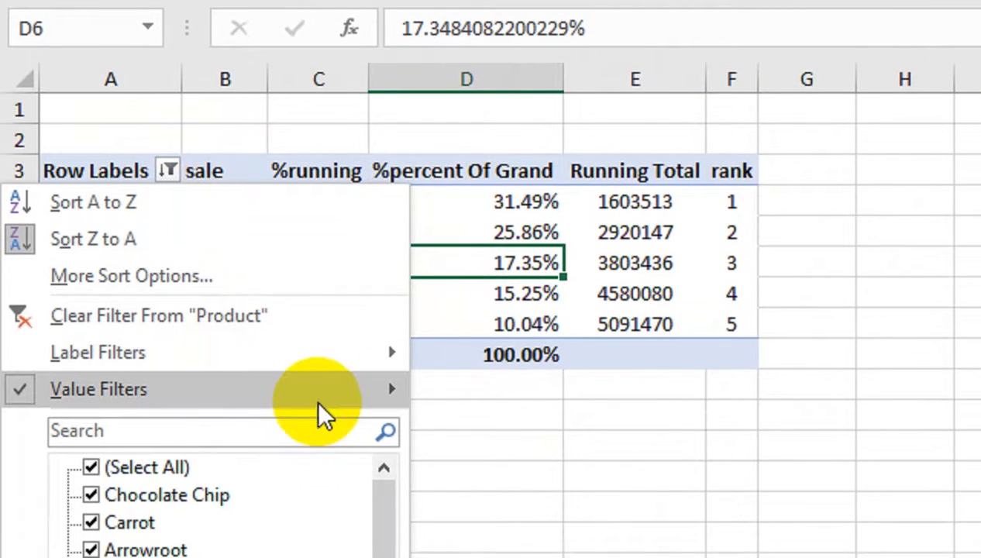
mouse_move(329, 408)
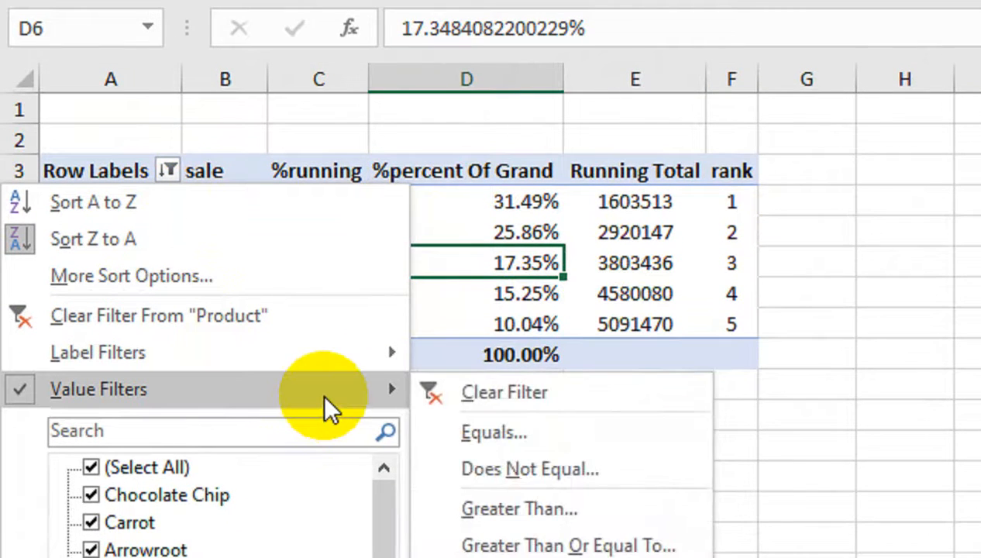
click(464, 399)
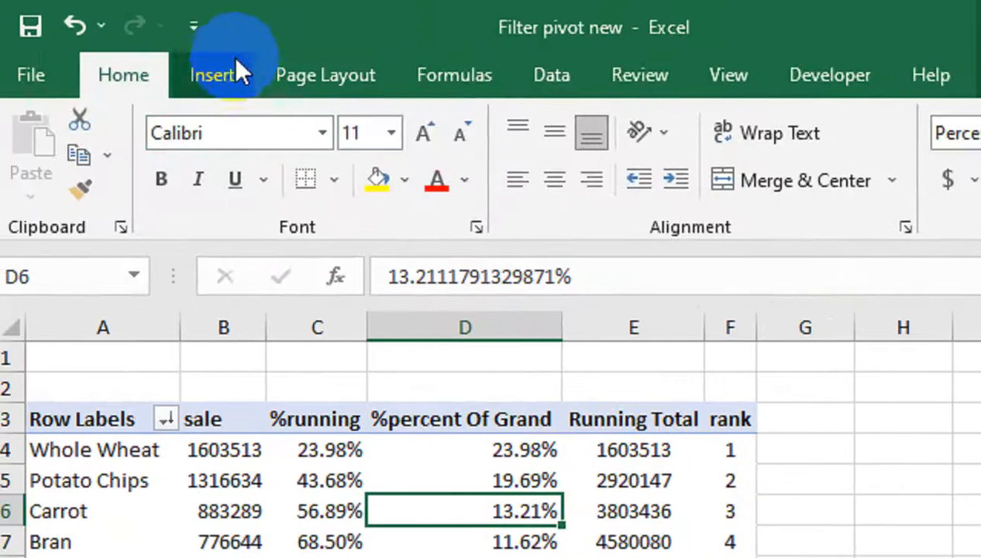
click(233, 69)
click(390, 190)
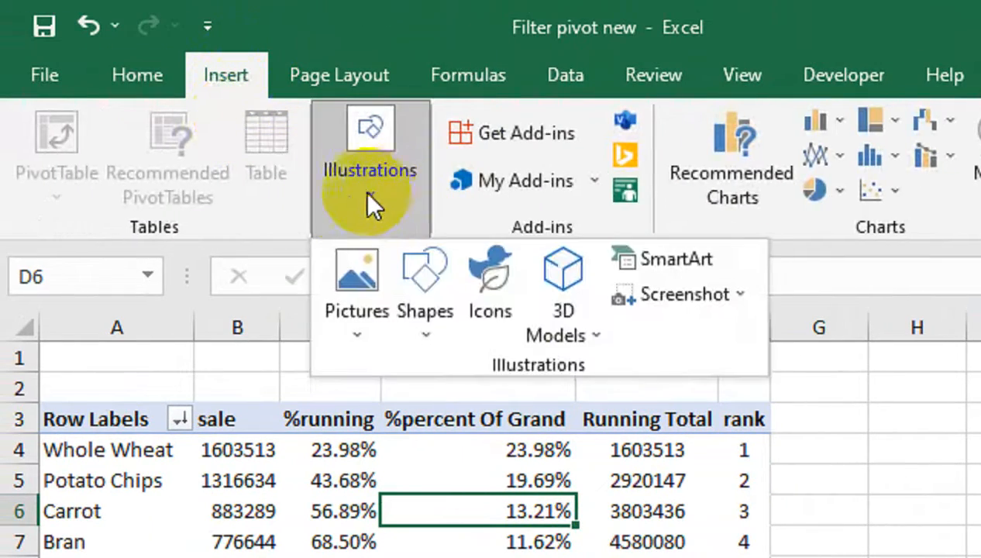
click(271, 199)
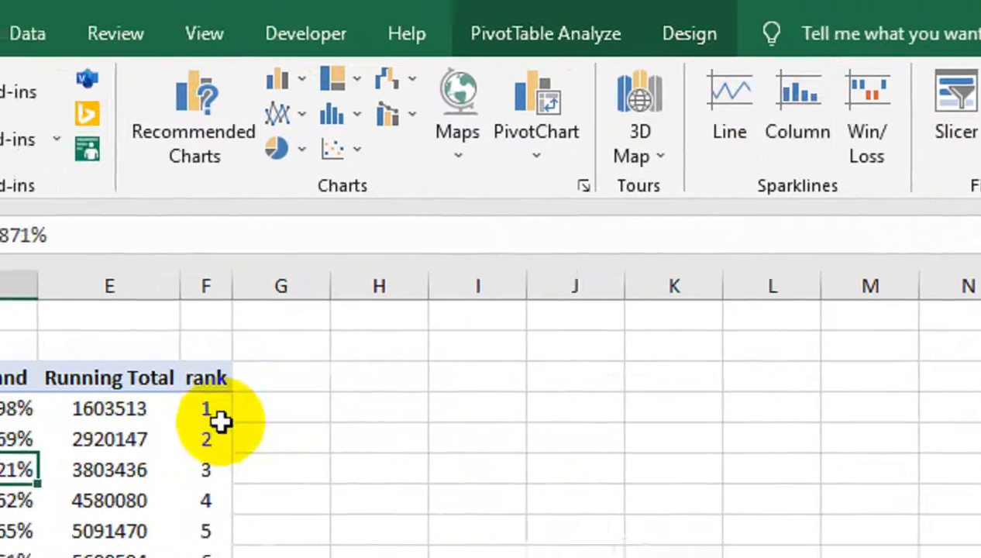
- Insert slicers for City, Region, NameL, Category and Product into the PivotTable
click(11, 450)
click(578, 75)
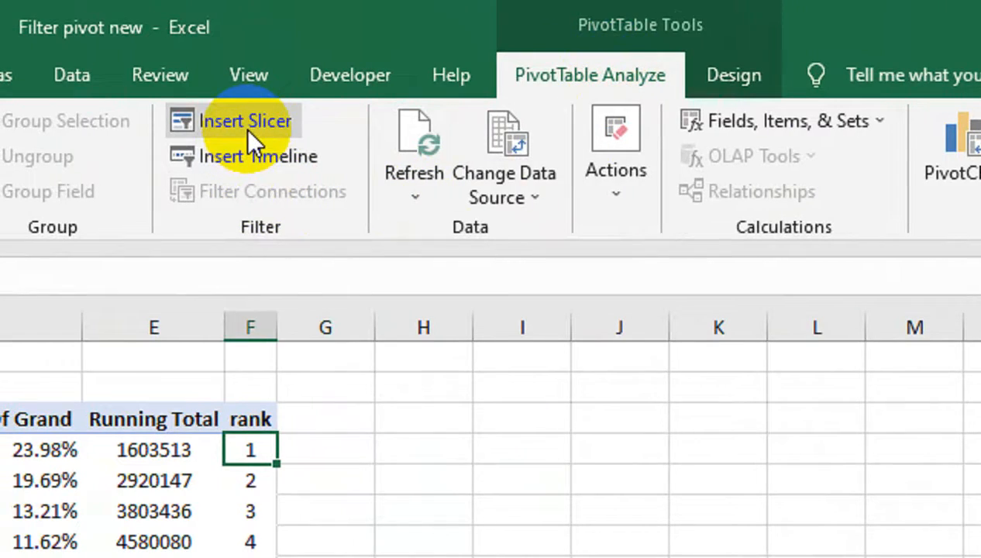
click(244, 128)
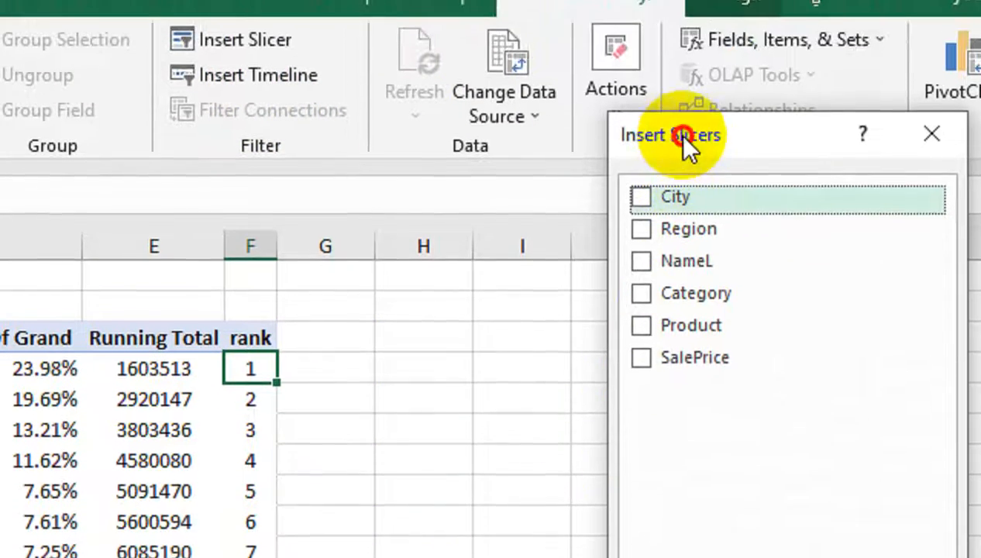
drag(675, 134, 407, 320)
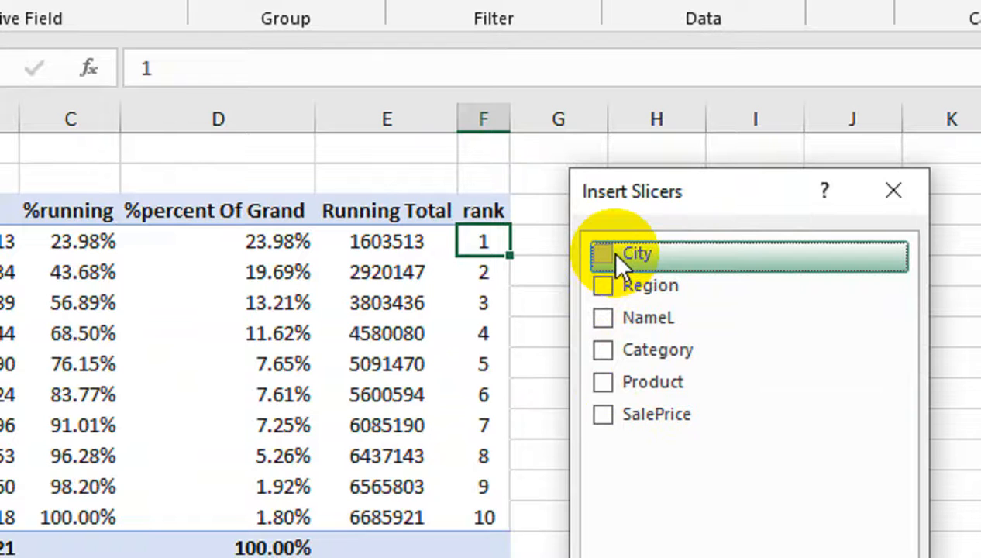
click(601, 253)
click(610, 285)
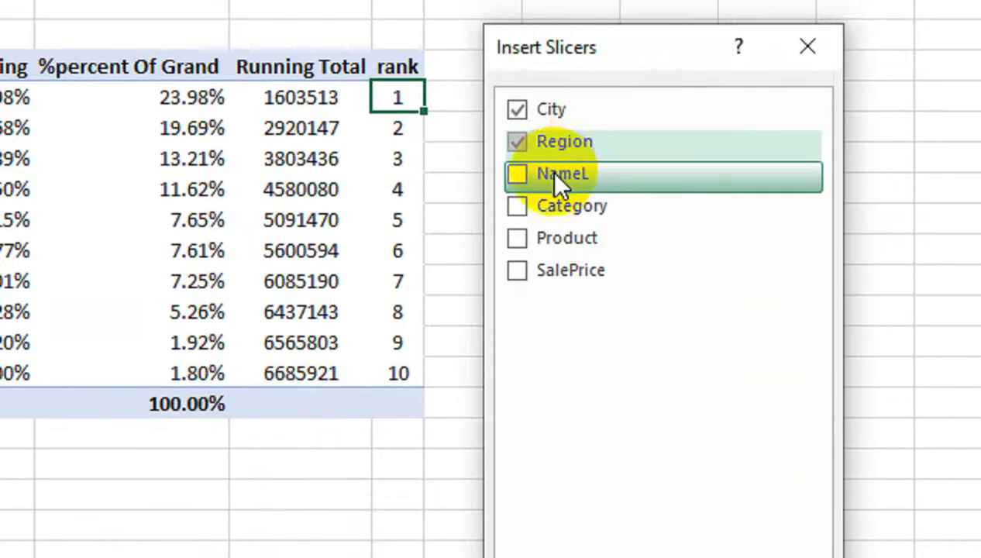
click(515, 177)
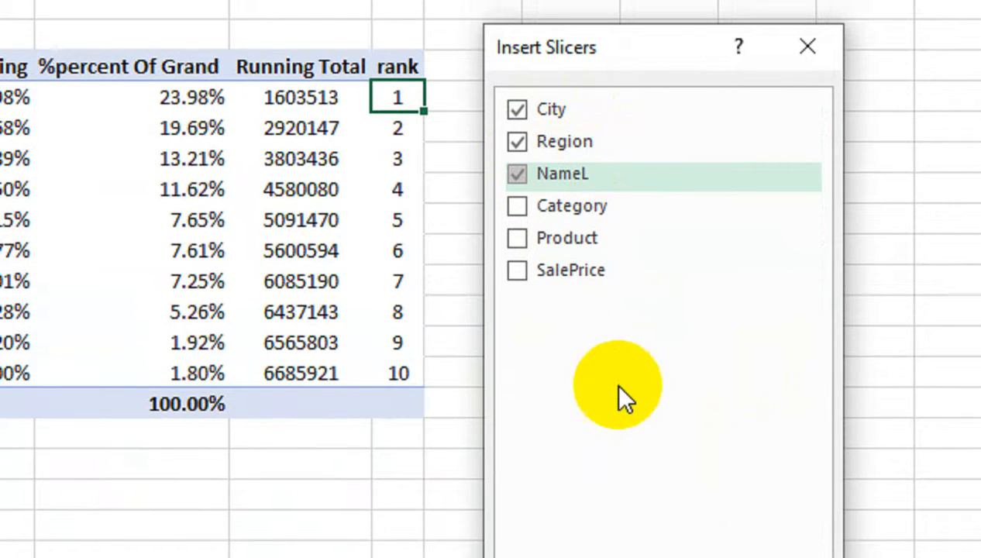
click(516, 205)
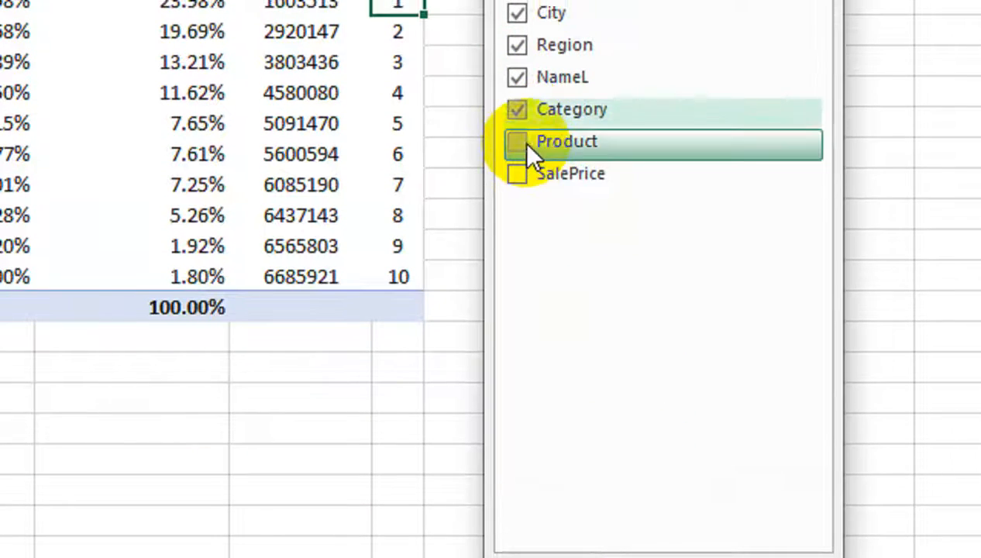
click(518, 33)
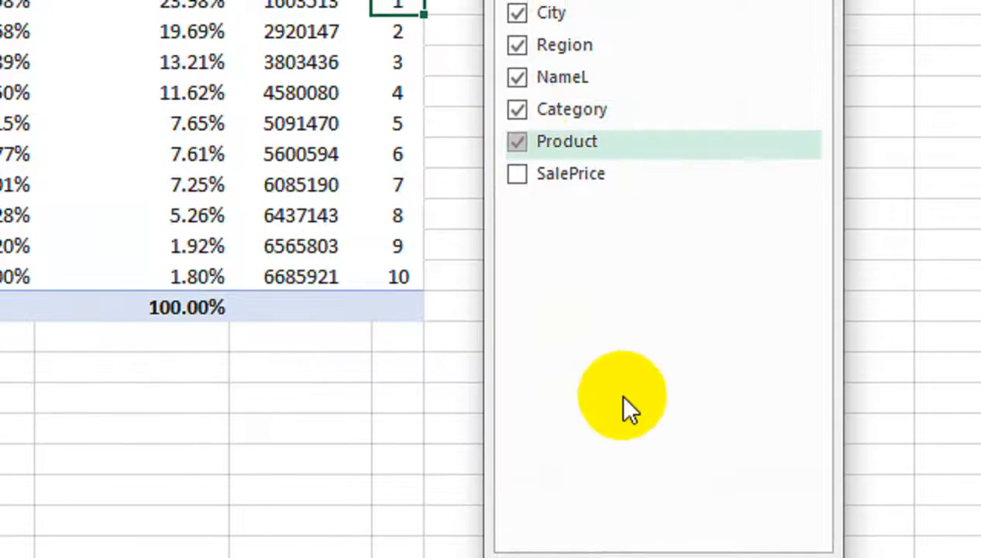
click(635, 468)
- Arrange the City, Region and NameL slicers in a row beside the PivotTable, with Category and Product directly below City and Region
drag(523, 125, 578, 154)
drag(507, 205, 805, 143)
drag(704, 158, 696, 164)
drag(512, 294, 678, 161)
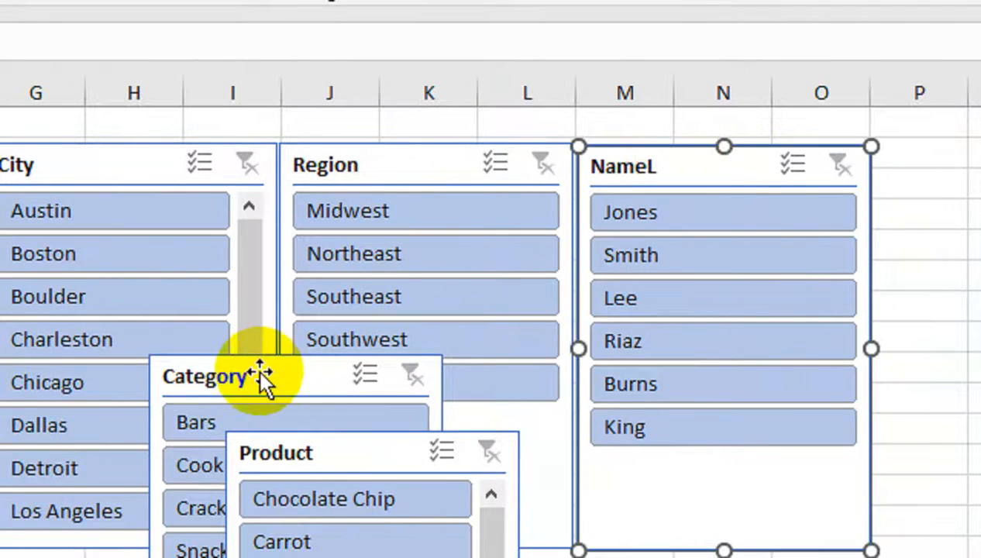
drag(258, 371, 97, 557)
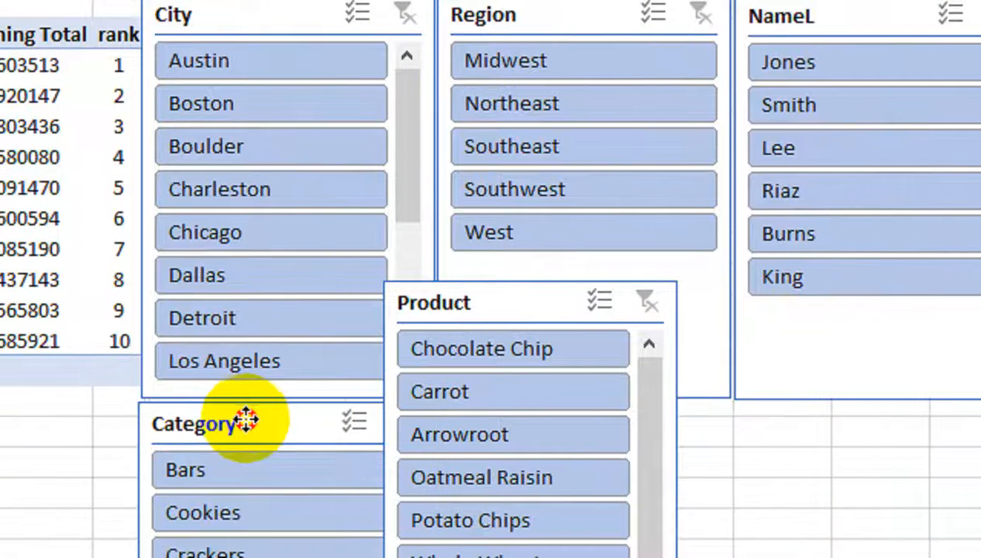
drag(248, 419, 254, 409)
drag(420, 305, 478, 377)
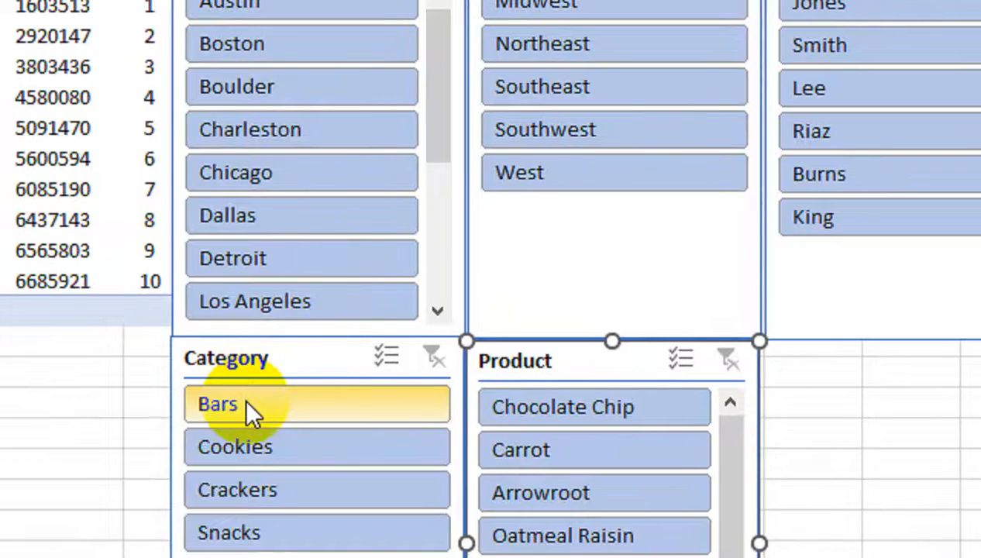
- Filter the PivotTable by the Bars, Cookies, Snacks and Crackers categories in turn and clear the Category slicer's filter
click(246, 403)
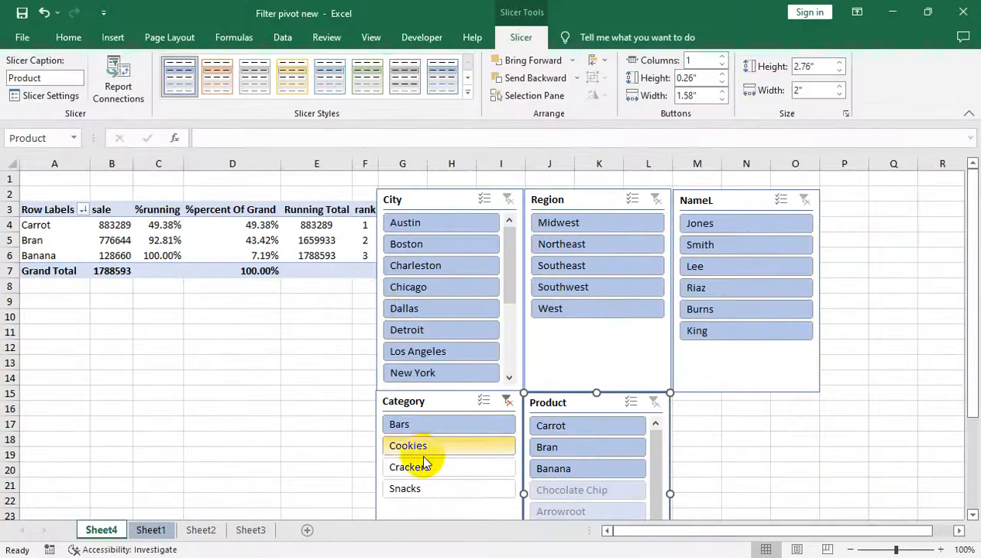
click(416, 446)
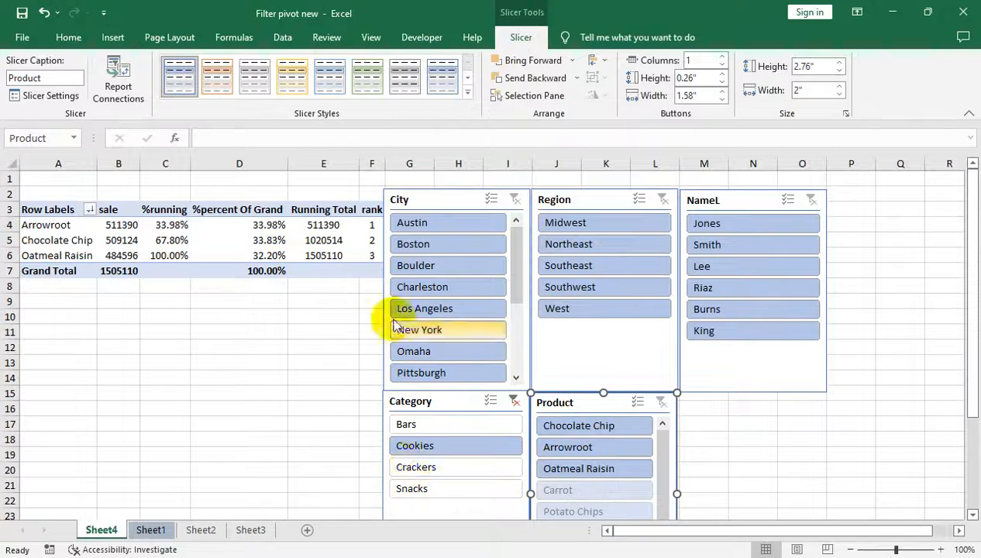
click(416, 488)
click(430, 471)
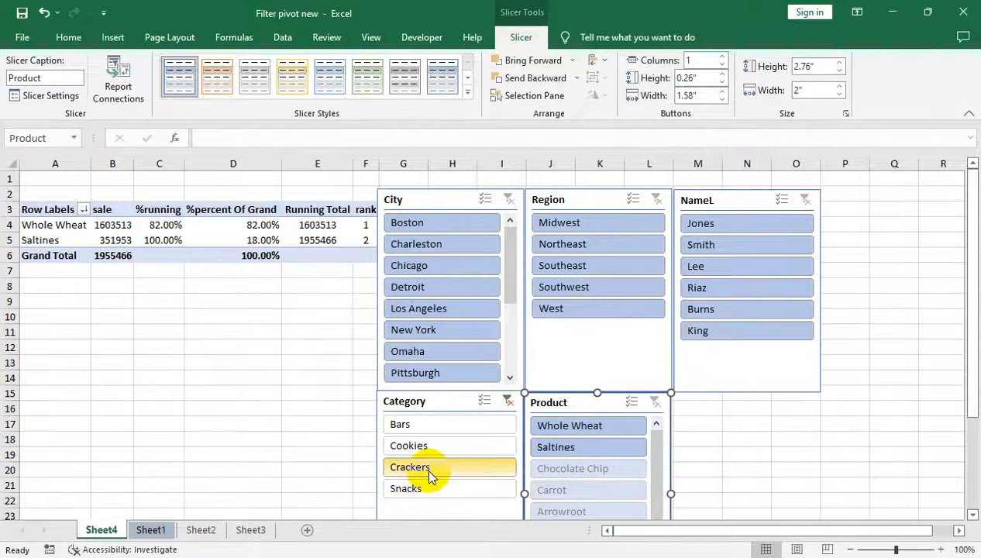
click(507, 401)
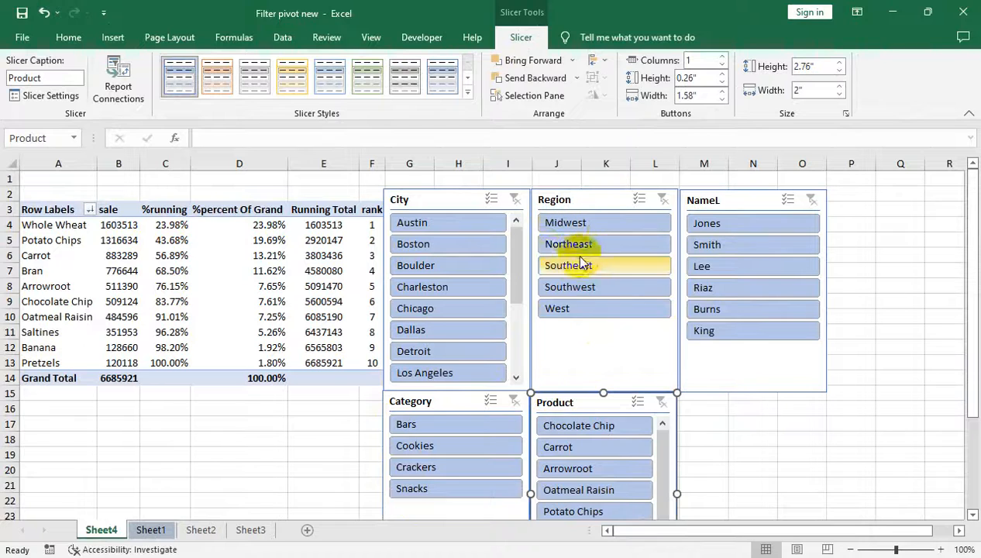
- Filter the PivotTable by West, Midwest and Northeast, and Southeast in turn and clear the Region slicer's filter
click(555, 309)
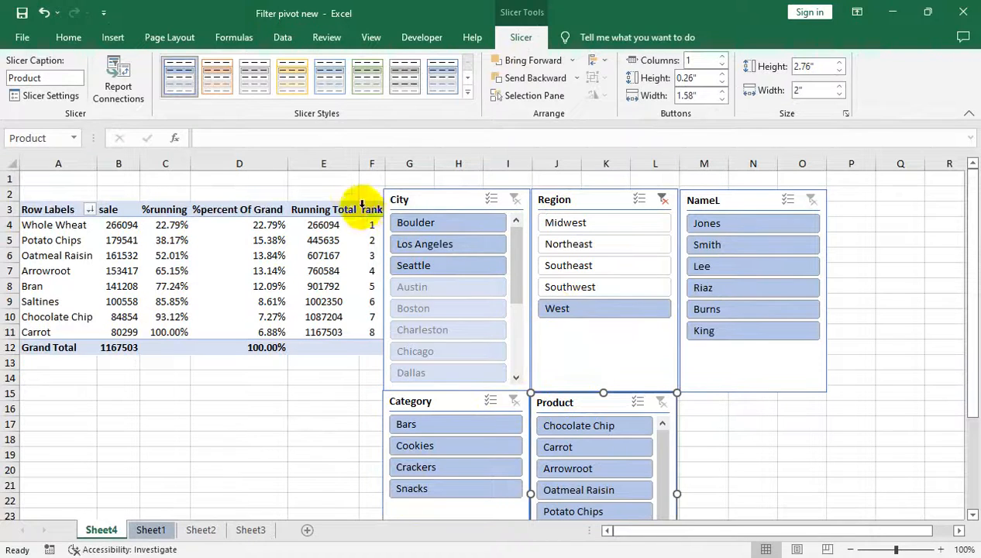
drag(564, 223, 572, 243)
click(571, 264)
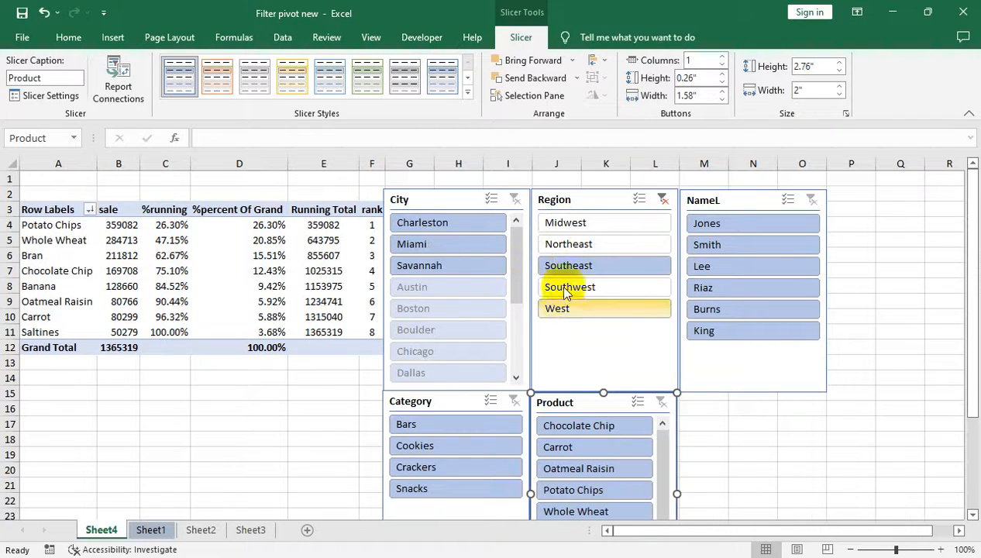
click(662, 199)
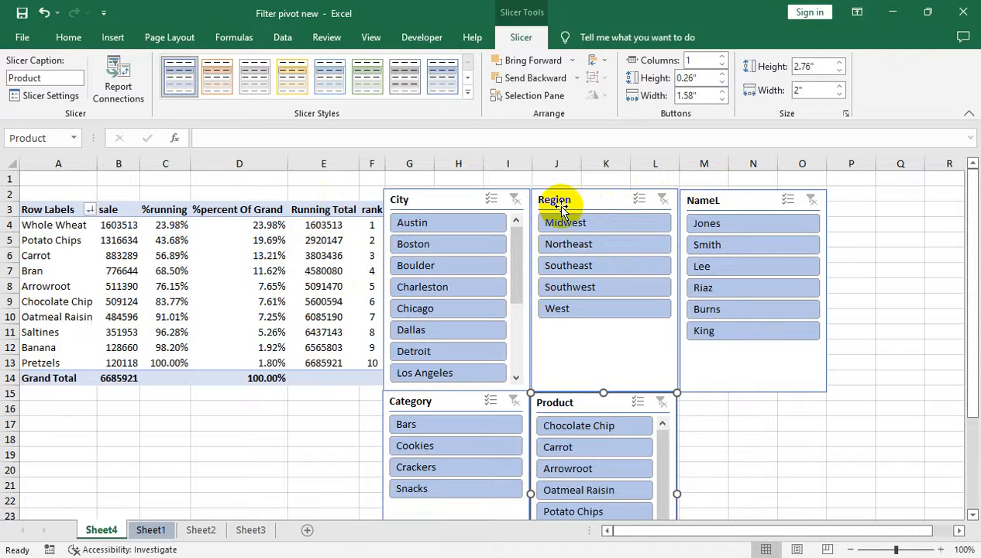
- Filter the PivotTable by Boston, Charleston and finally Detroit with the City slicer
click(419, 244)
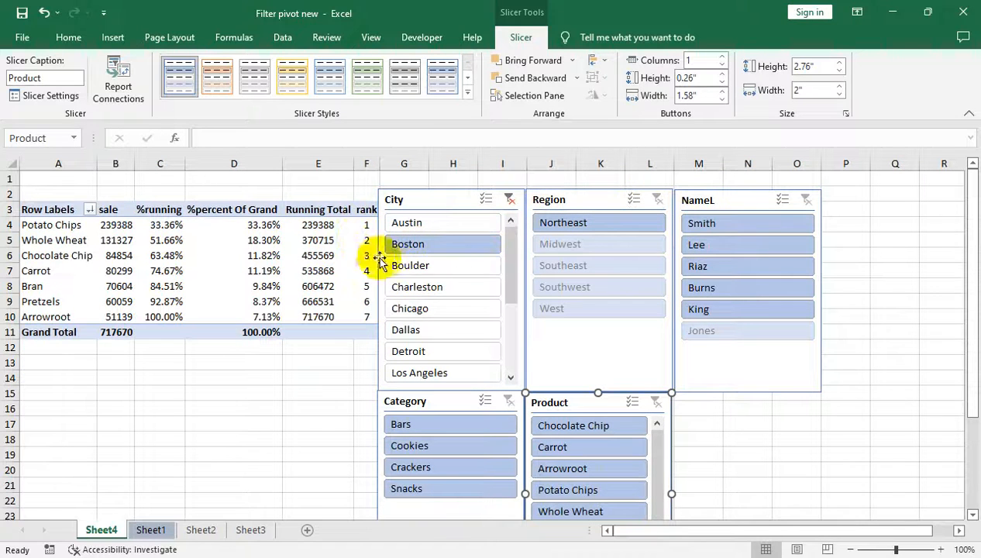
click(411, 291)
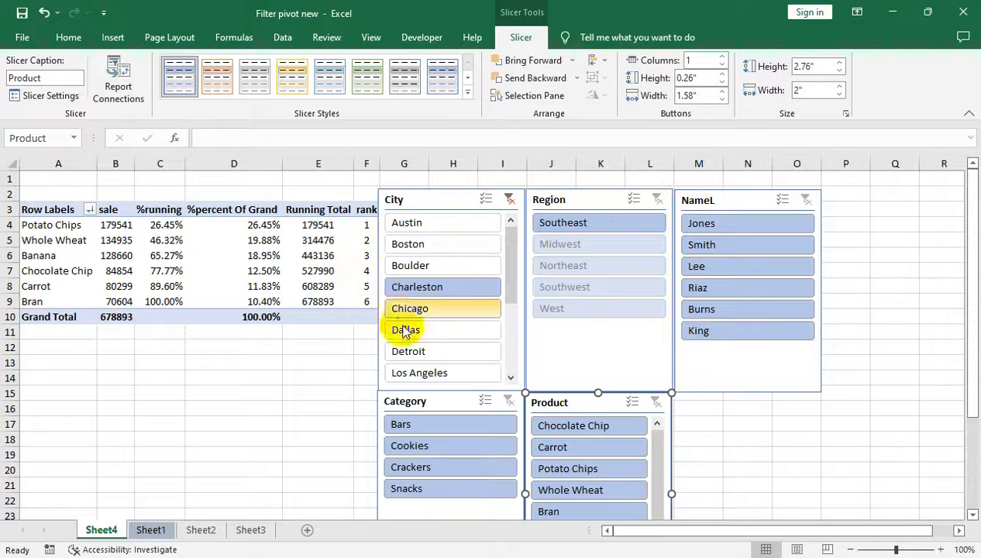
click(414, 352)
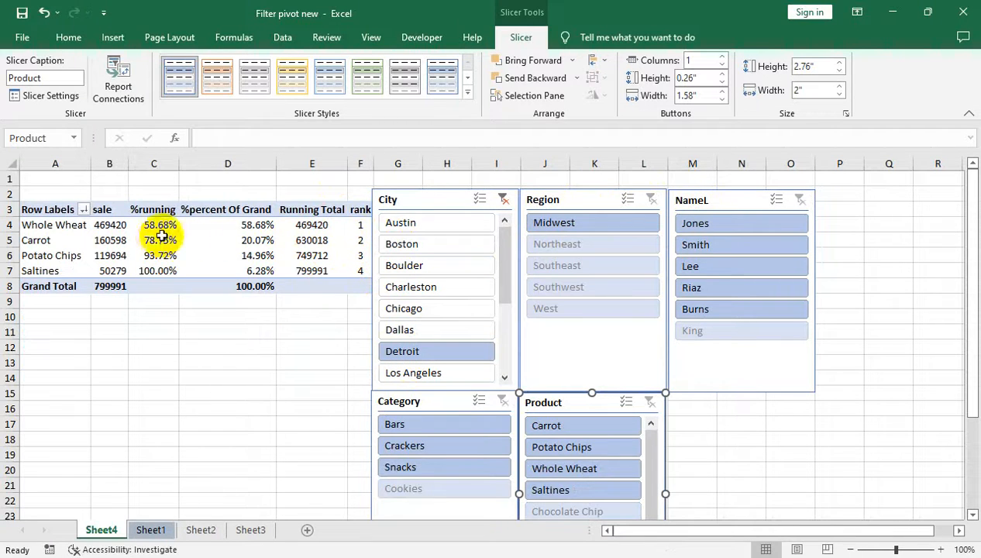
- Clear the City slicer's filter, filter the PivotTable by the first surname in the NameL slicer, and clear that filter as well
click(504, 200)
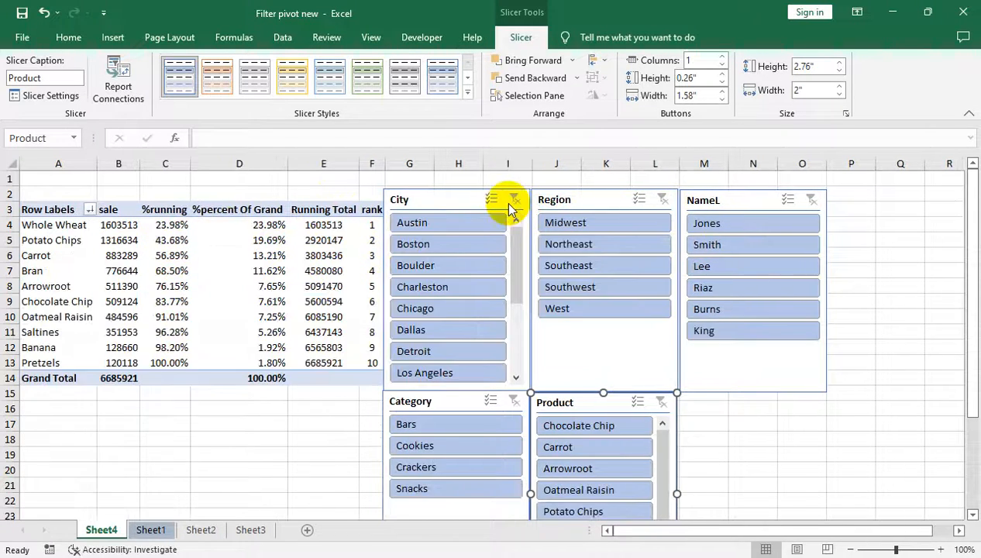
click(703, 224)
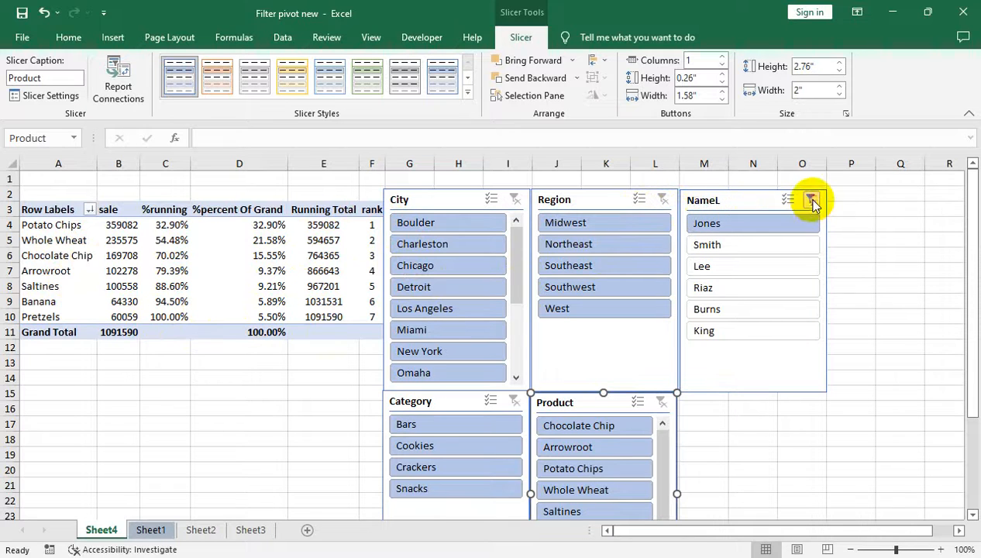
click(811, 201)
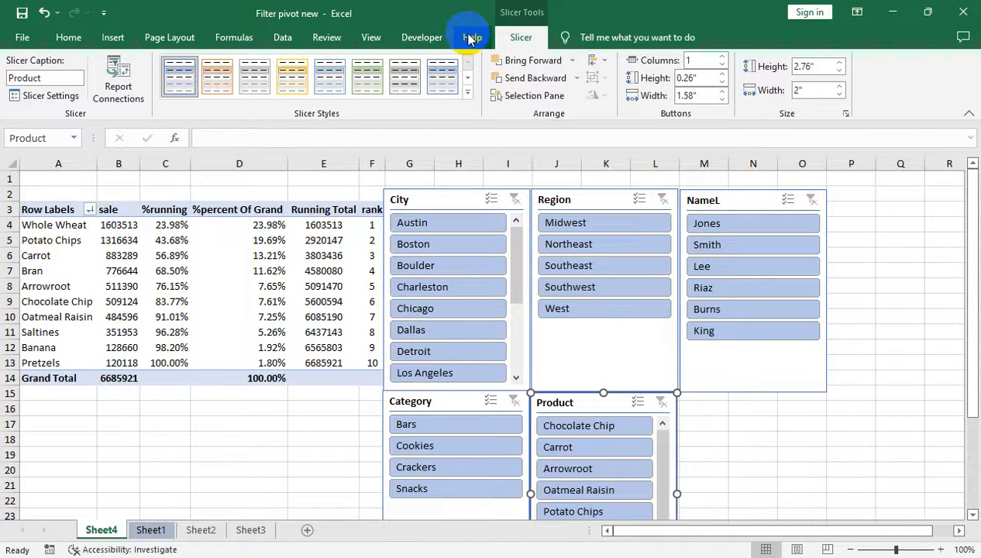
- Hide the gridlines on the worksheet
click(375, 46)
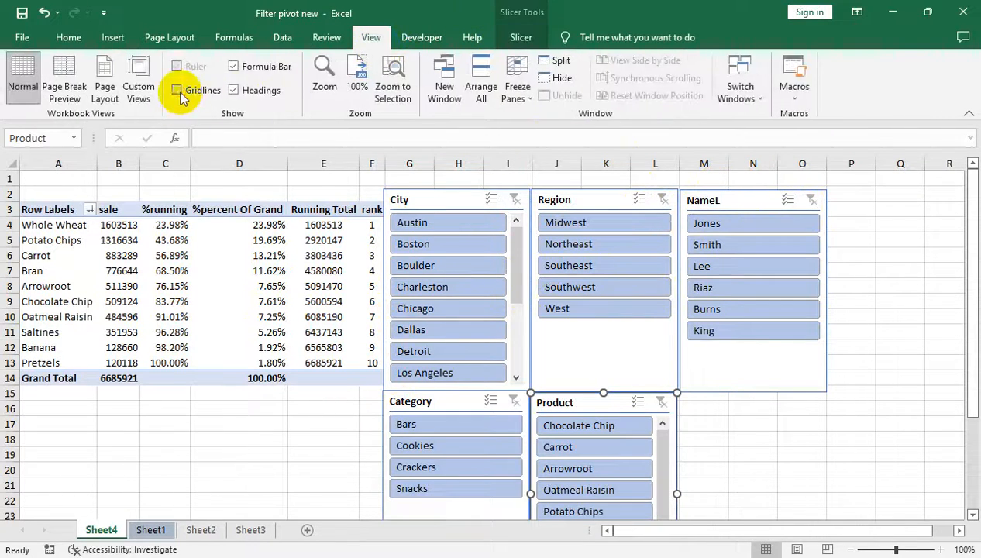
- Start a PivotChart from the PivotTable and preview the 3-D Clustered Column and Line chart types
click(218, 301)
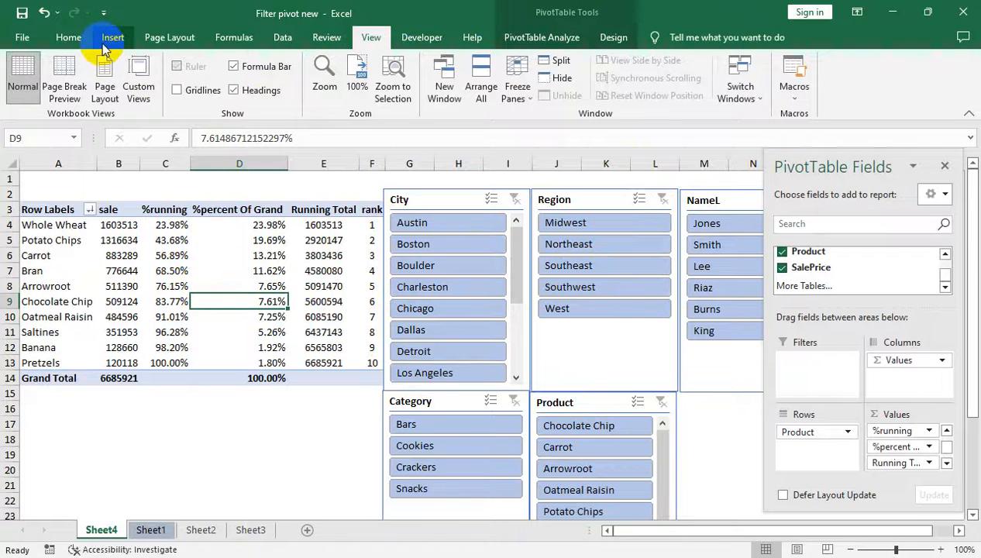
click(531, 37)
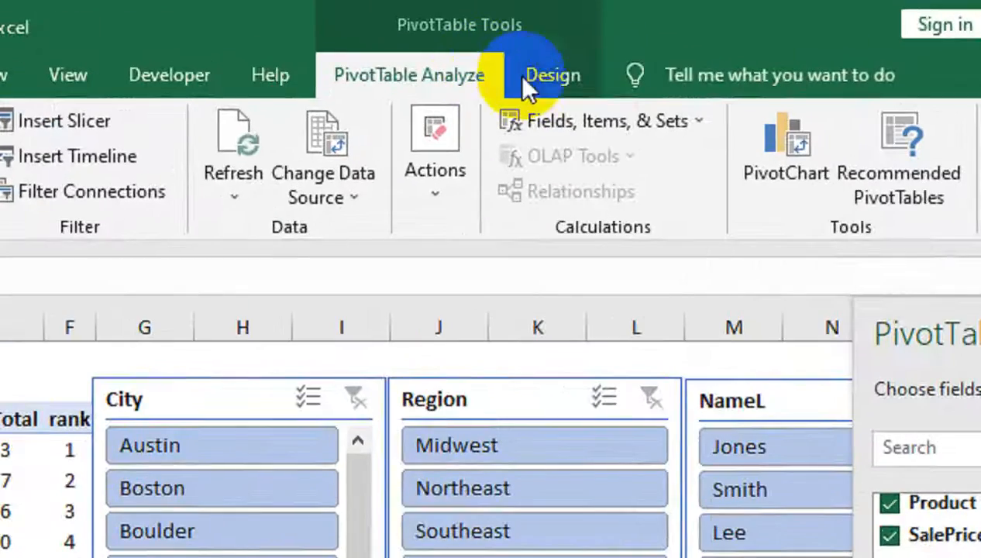
click(728, 81)
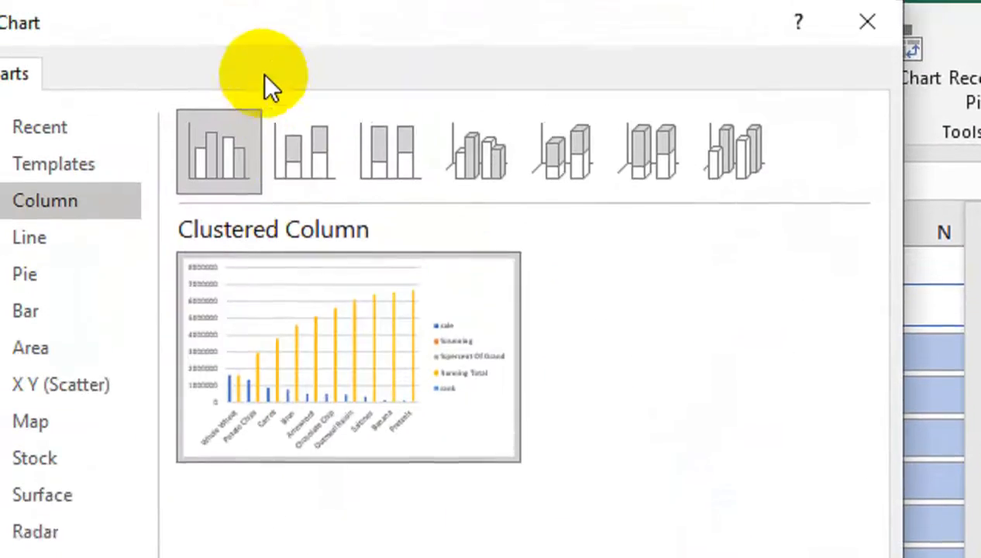
click(177, 112)
click(487, 240)
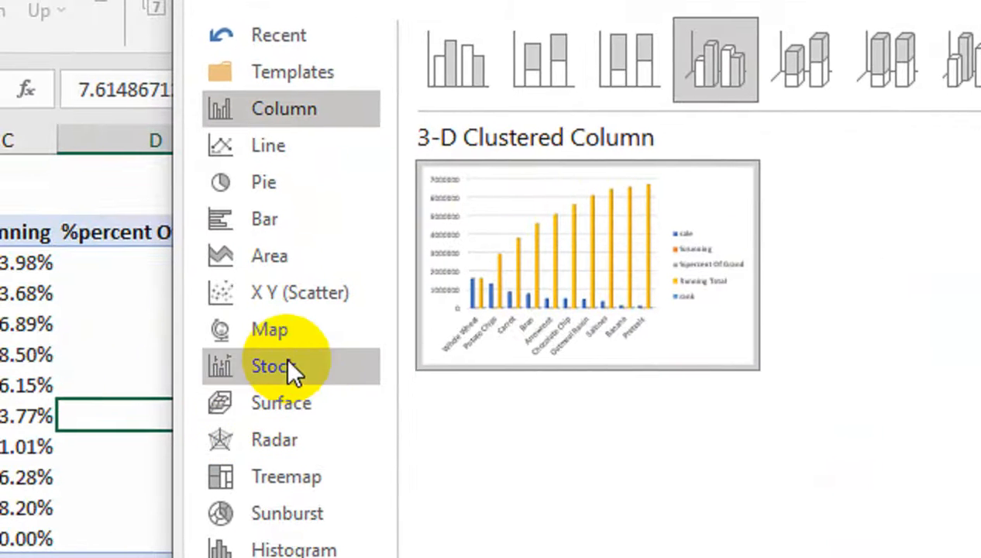
click(287, 146)
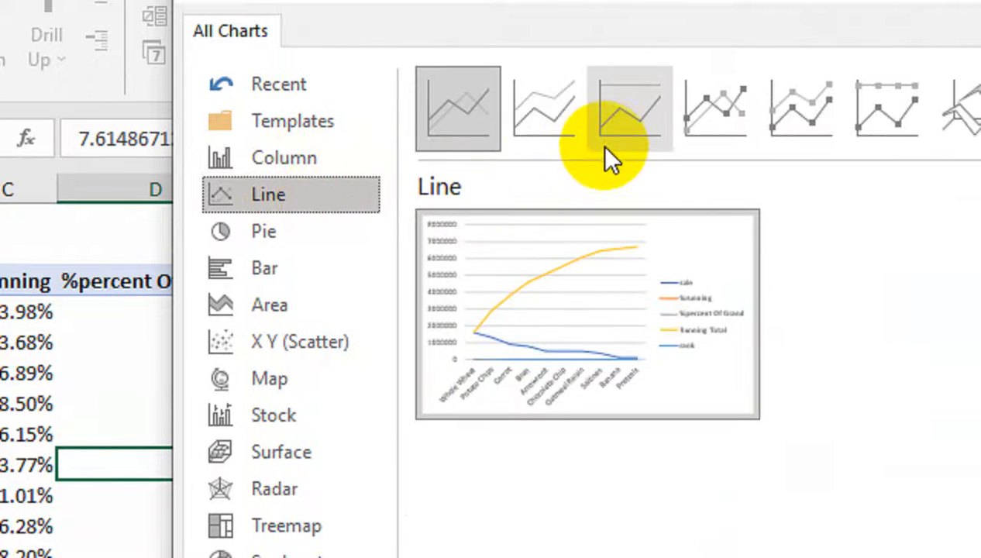
click(701, 120)
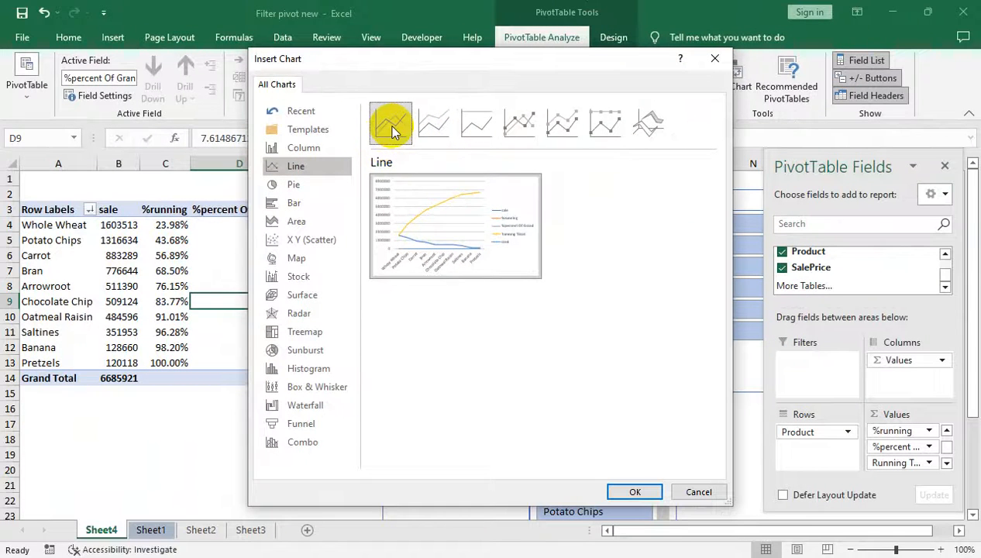
- Preview the Pie, Bar, X Y (Scatter), Map and Stock chart types and choose the Area type
click(298, 187)
click(305, 203)
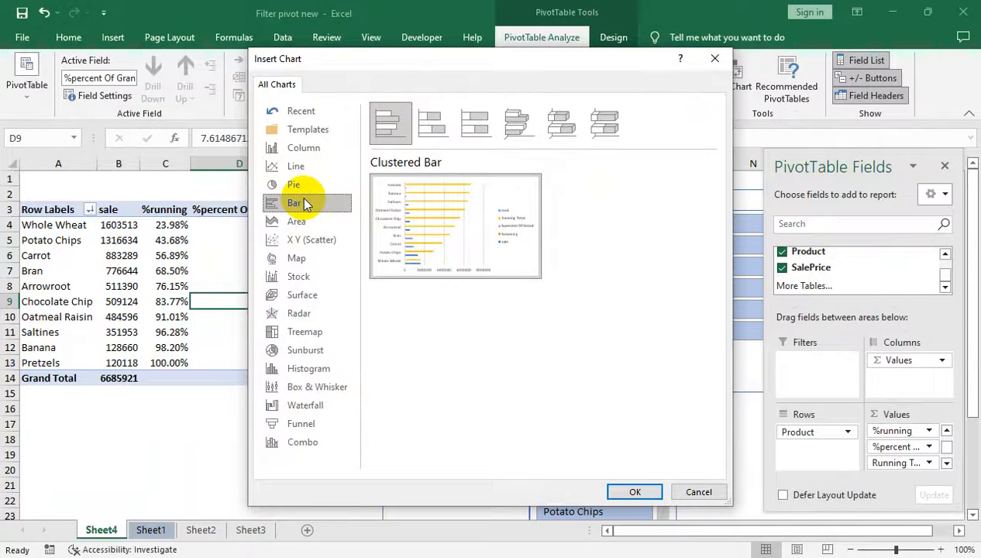
click(301, 222)
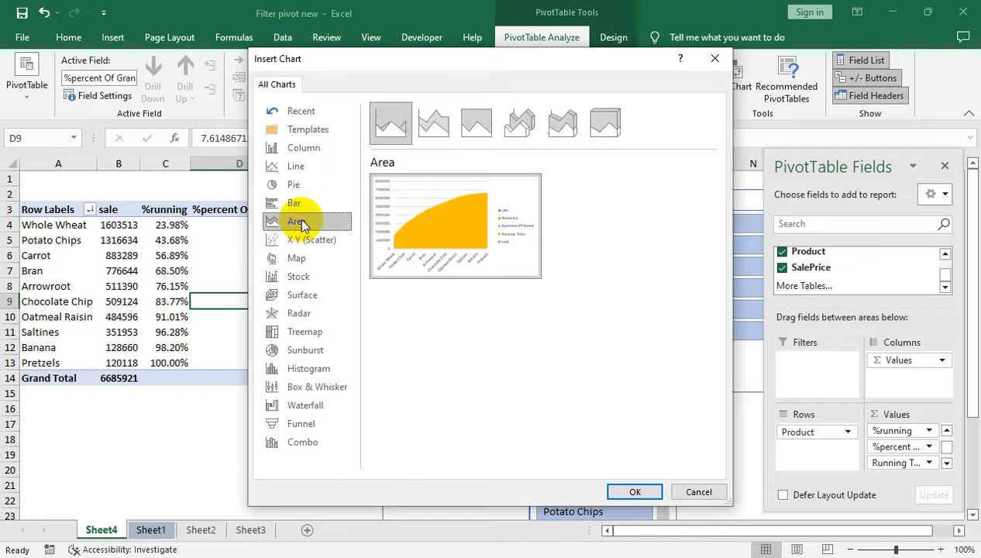
click(291, 245)
click(288, 259)
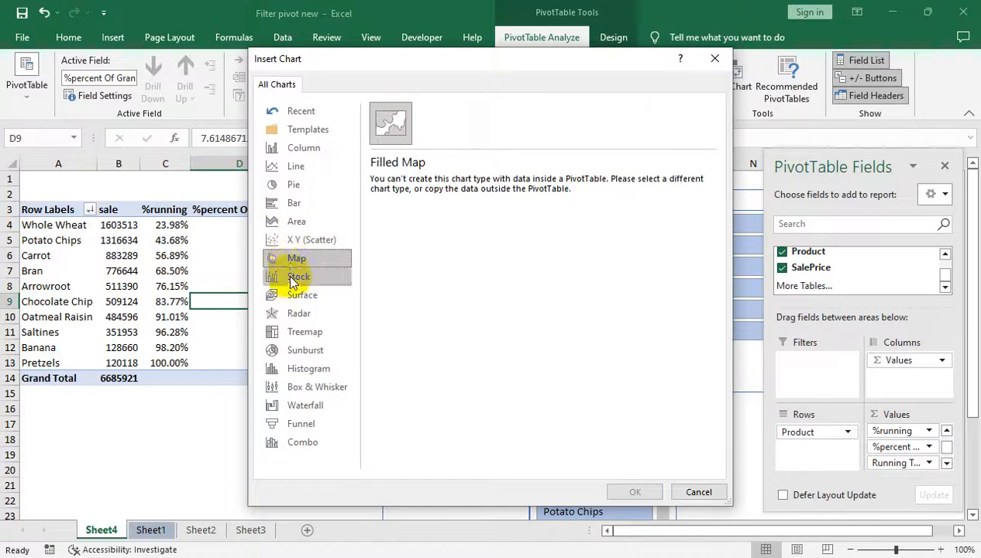
click(291, 279)
click(295, 220)
mouse_move(402, 223)
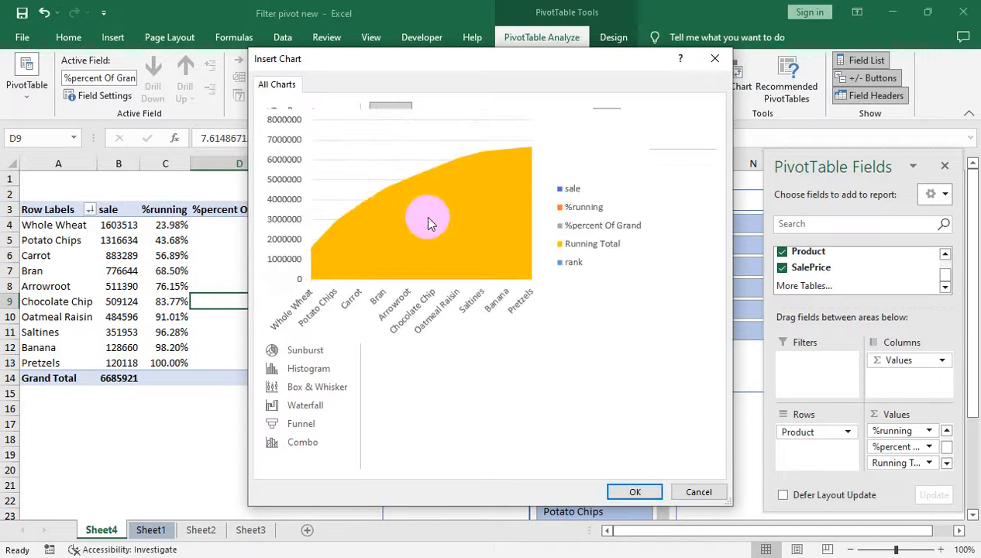
- Compare the area chart variants and insert a 3-D 100% Stacked Area PivotChart
click(547, 128)
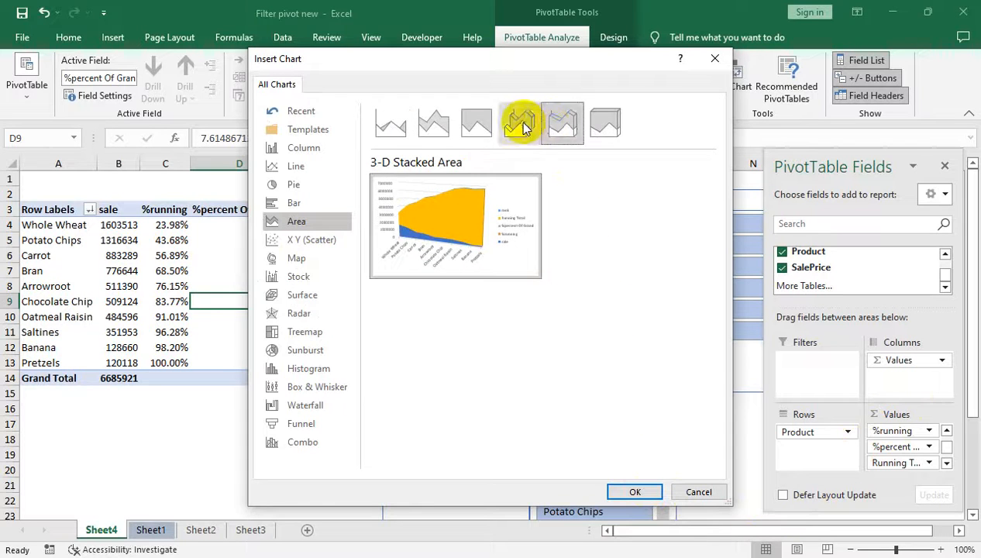
click(519, 124)
click(468, 124)
click(431, 124)
click(387, 128)
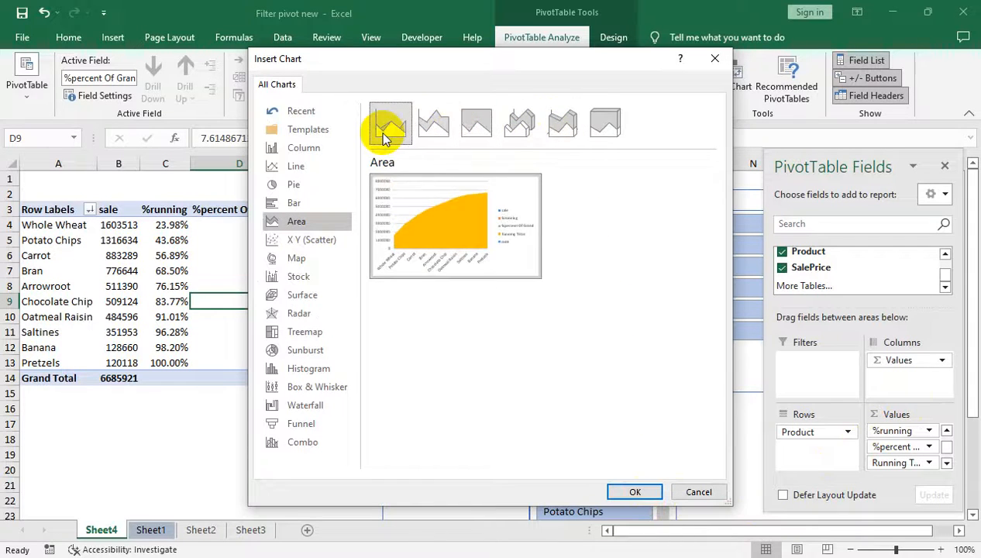
click(579, 124)
click(607, 124)
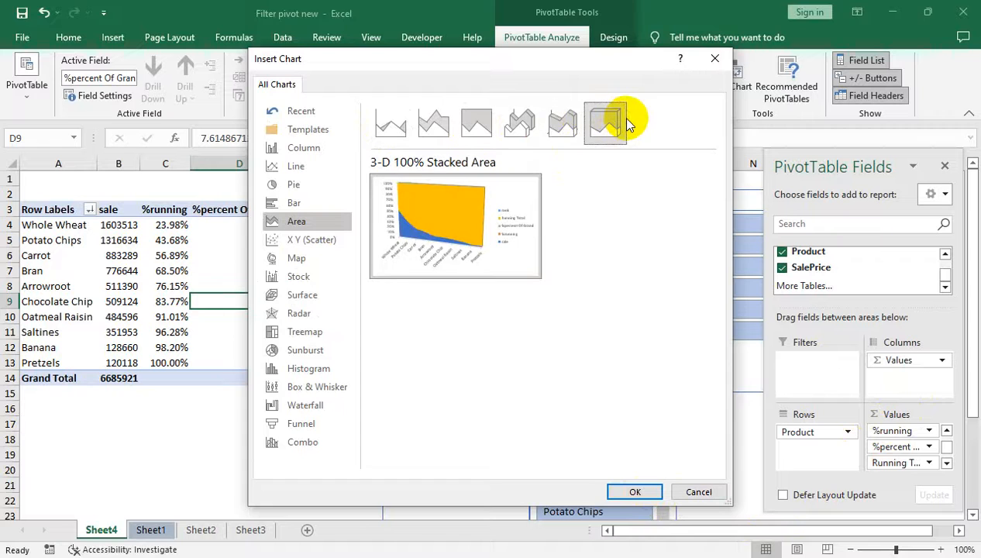
click(635, 491)
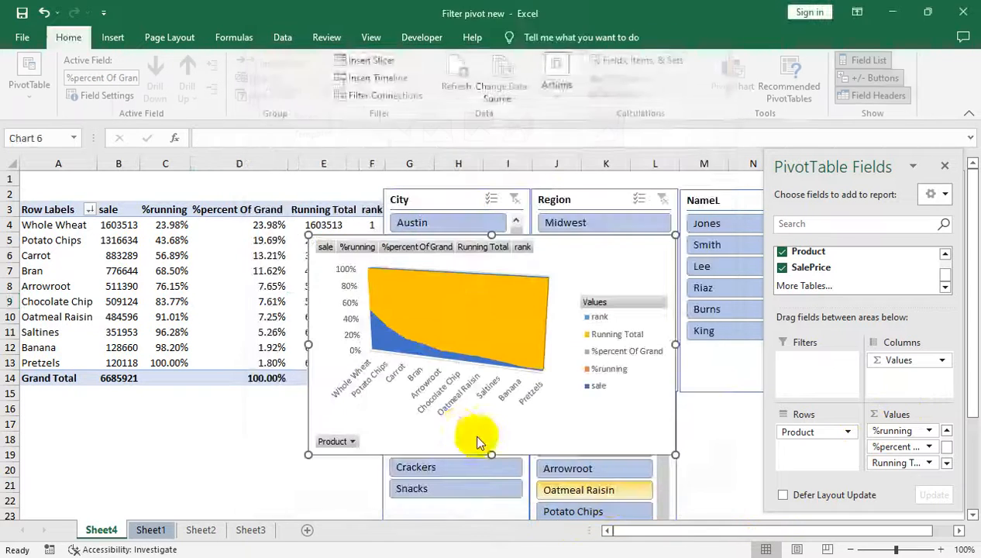
- Place the PivotChart directly below the PivotTable's data, beside the Category slicer, and delete the two empty rows above the PivotTable
drag(565, 241, 273, 355)
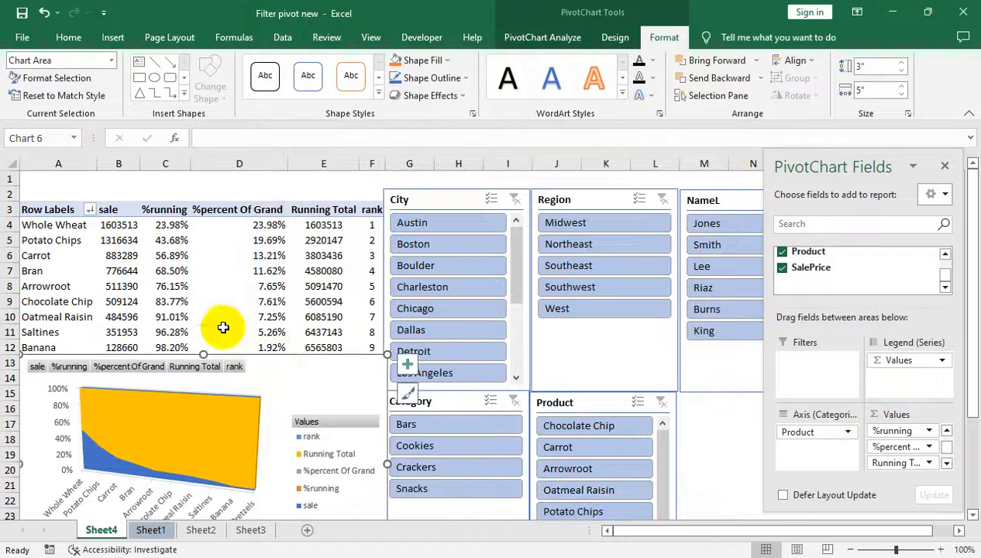
right_click(6, 180)
click(83, 324)
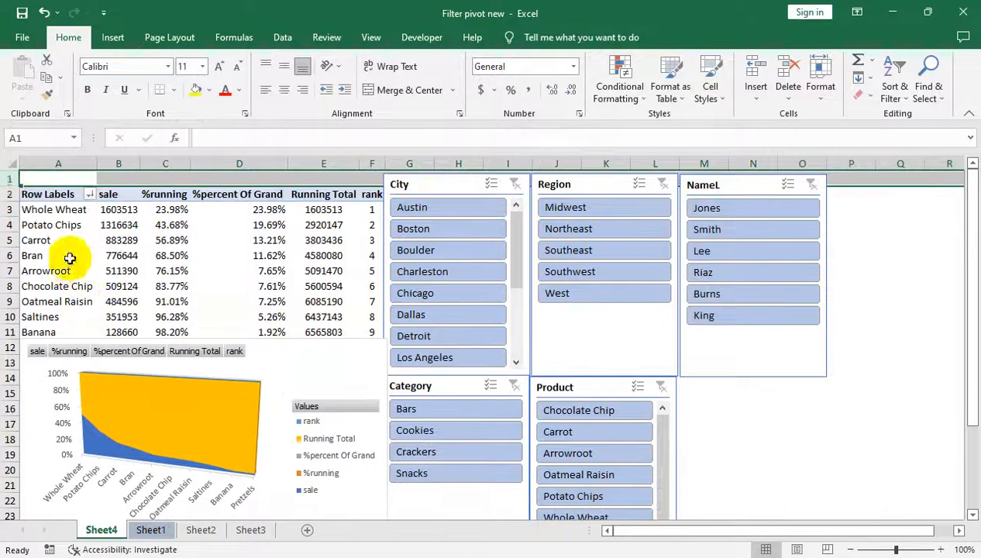
right_click(9, 177)
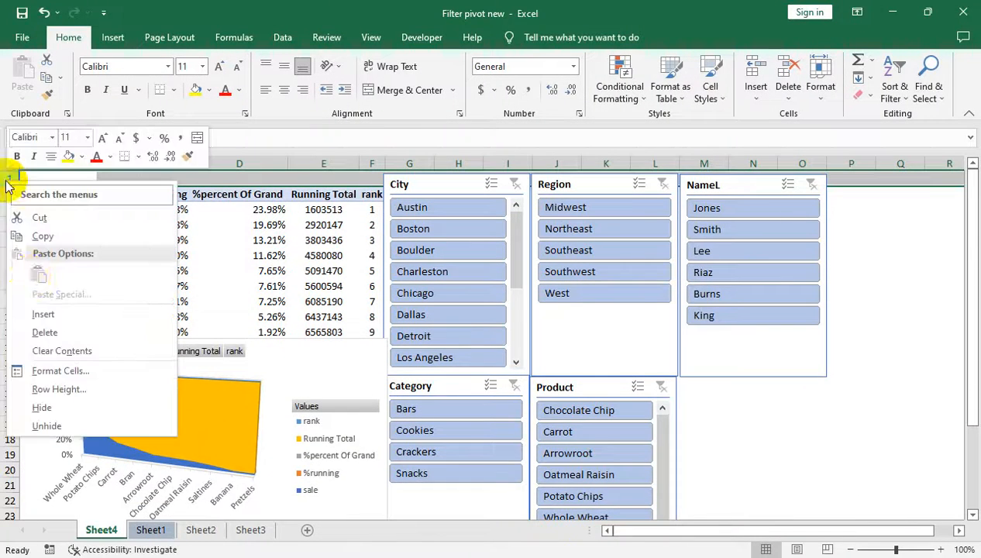
click(44, 332)
mouse_move(250, 336)
mouse_down()
mouse_move(258, 333)
mouse_move(256, 356)
mouse_move(258, 335)
mouse_up()
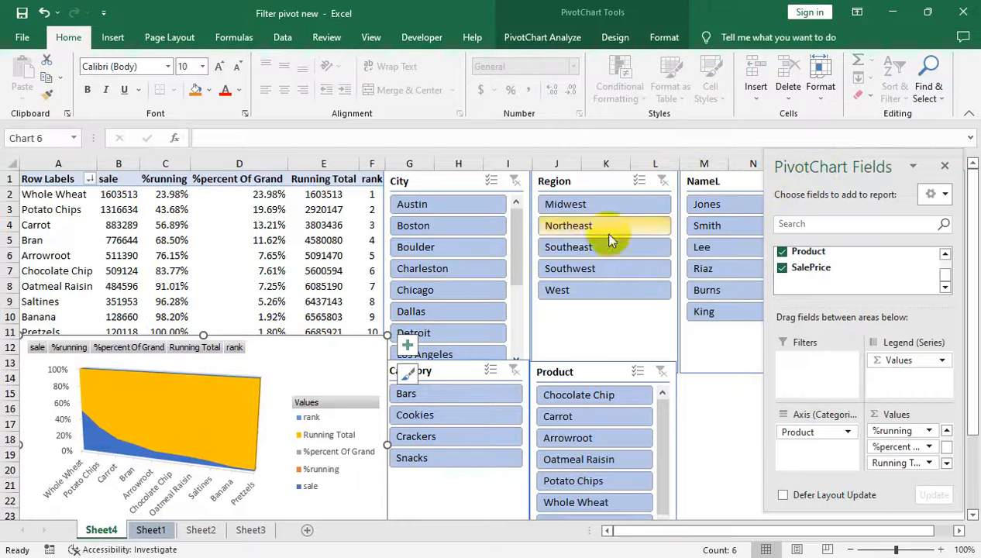
- Apply light slicer styles: gradient blue to Region, grey to City and gold to NameL
click(608, 170)
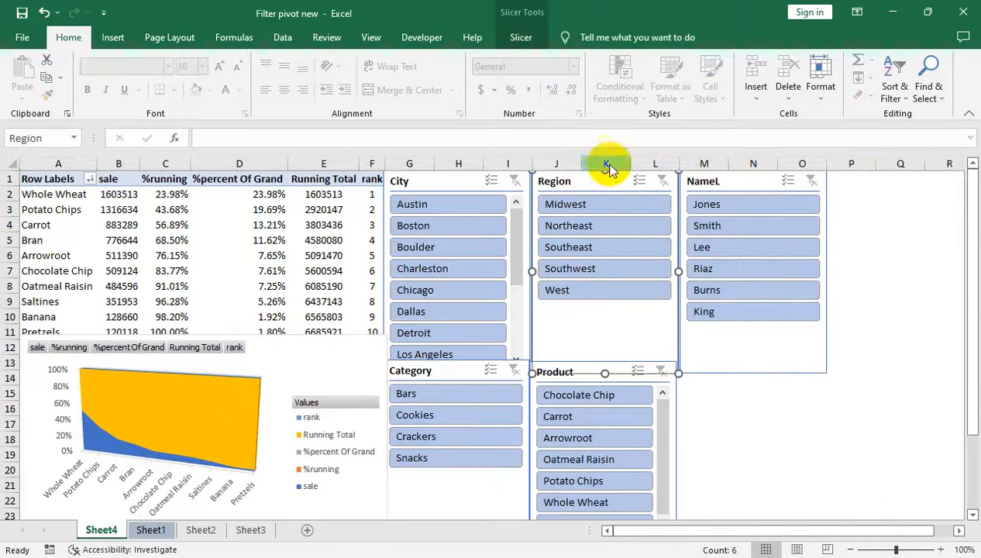
click(534, 38)
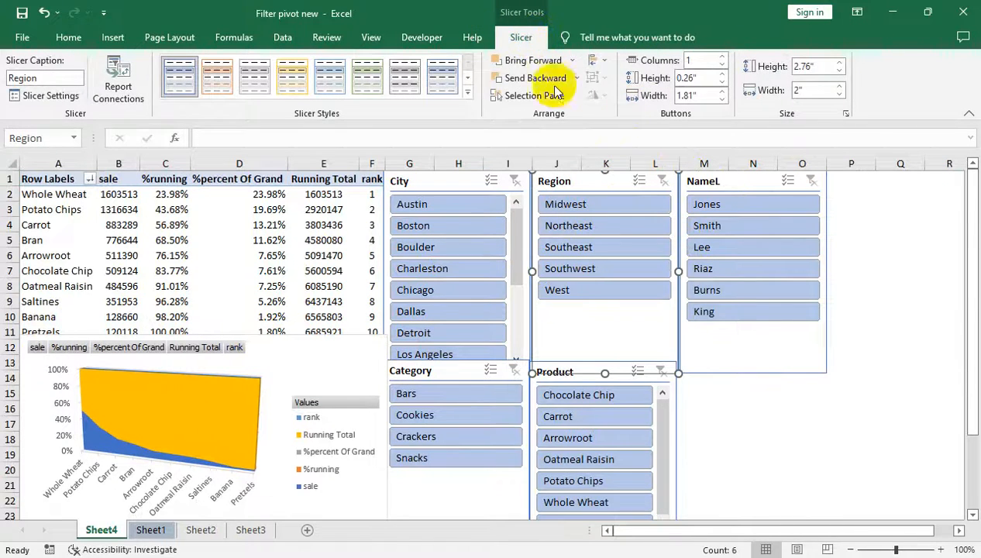
click(462, 181)
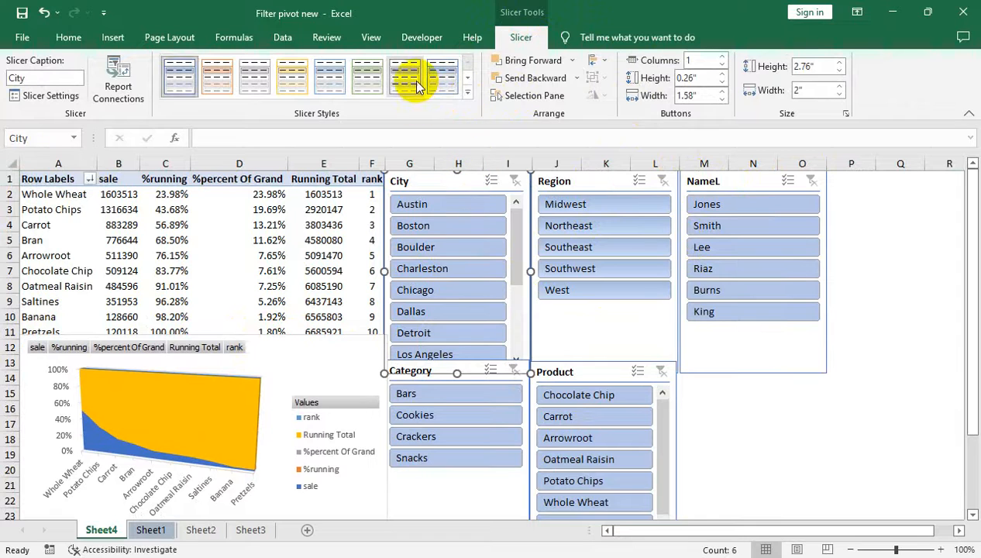
click(699, 180)
click(287, 82)
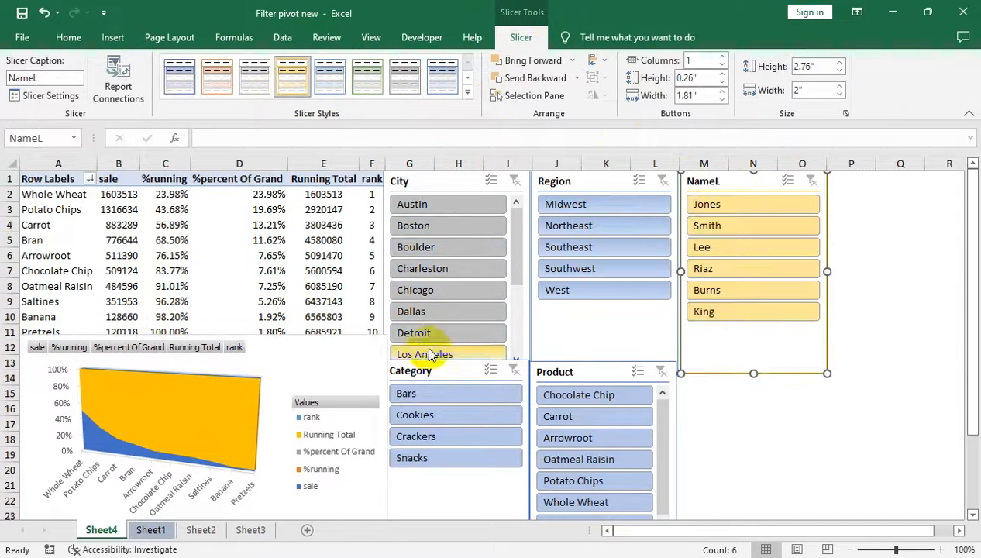
- Apply the light orange slicer style to Category and the dark green style to Product
click(437, 367)
click(217, 82)
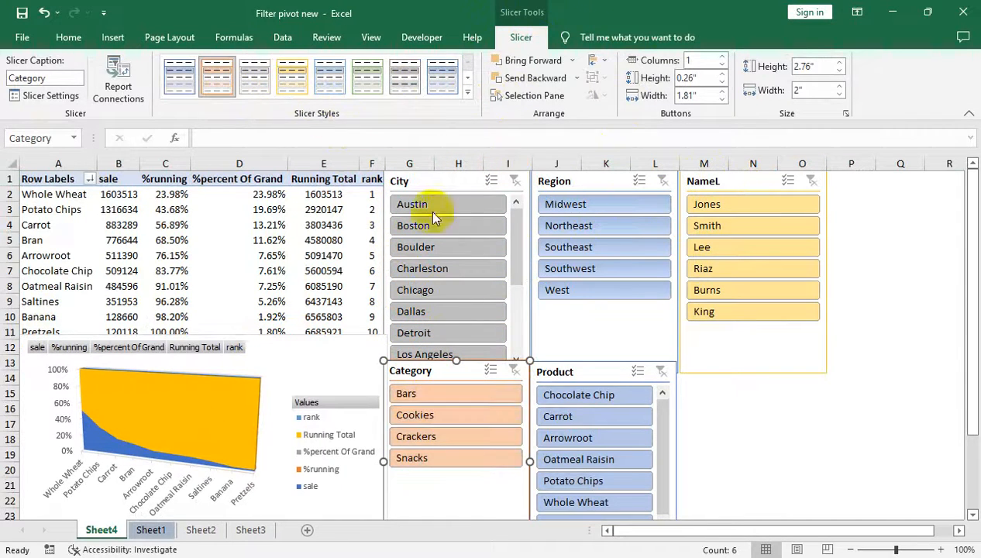
click(589, 372)
click(467, 91)
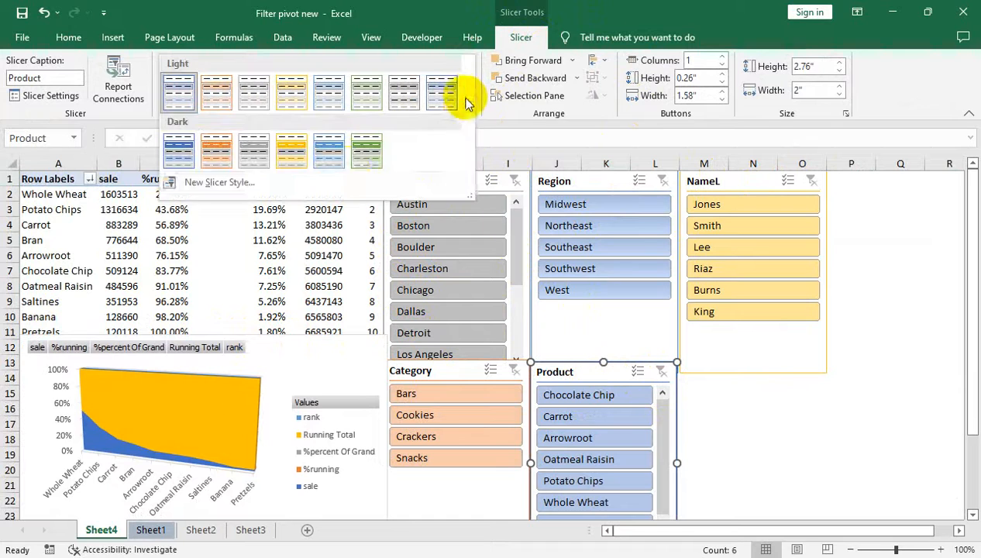
click(323, 159)
click(752, 423)
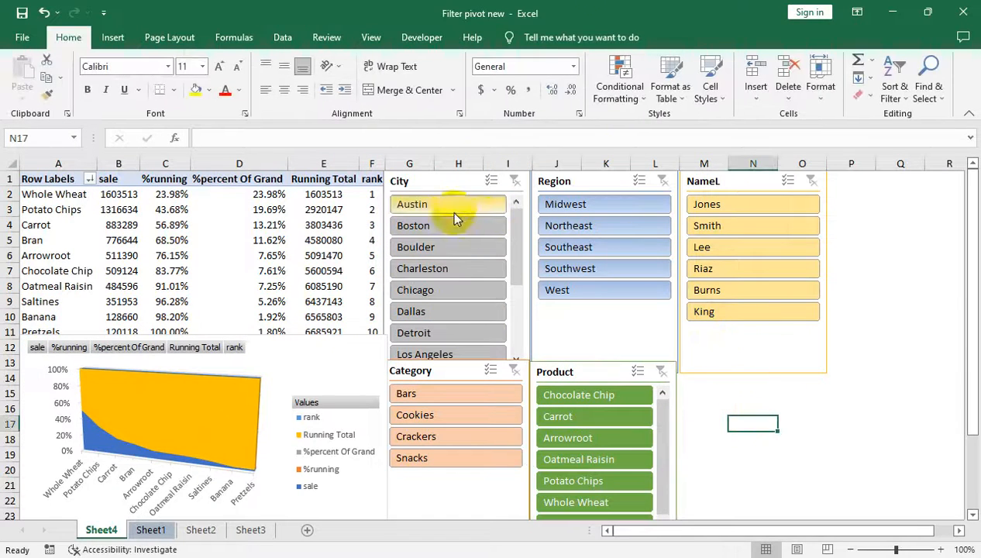
click(313, 235)
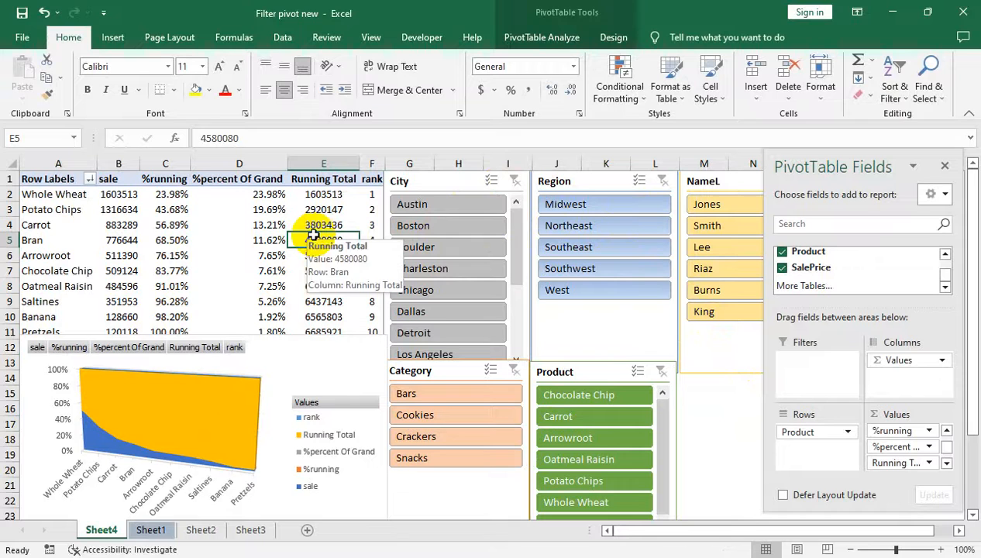